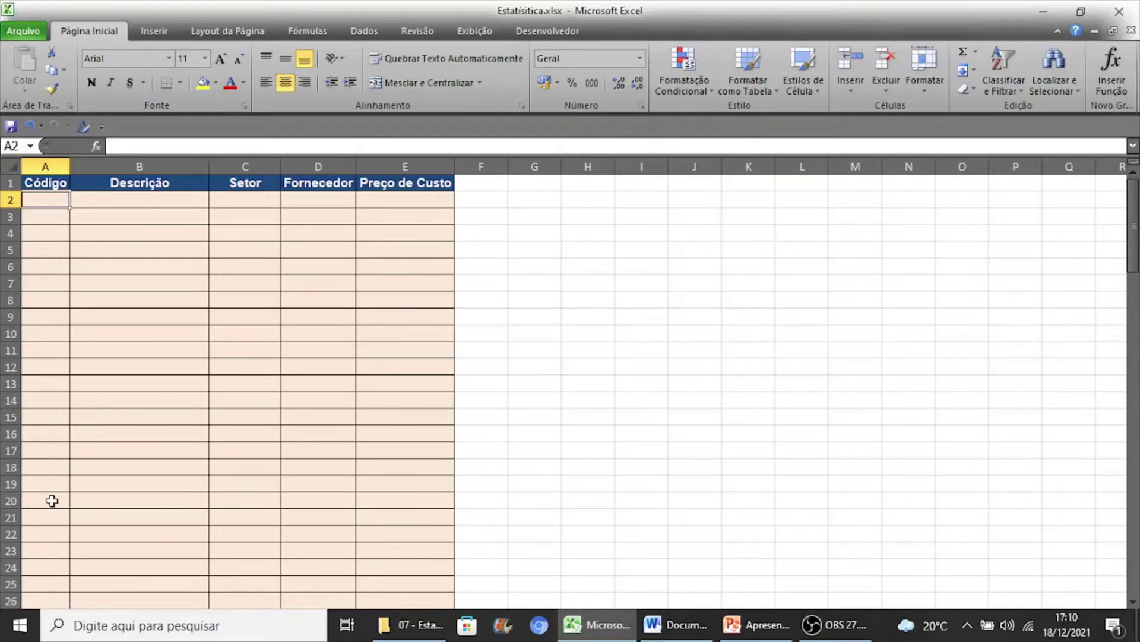
# Step: Enter the heading Produtos Disponíveis in G1 and autofit column G to it
pyautogui.scroll(-2, 208, 284)
pyautogui.scroll(-3, 208, 284)
pyautogui.scroll(-3, 208, 284)
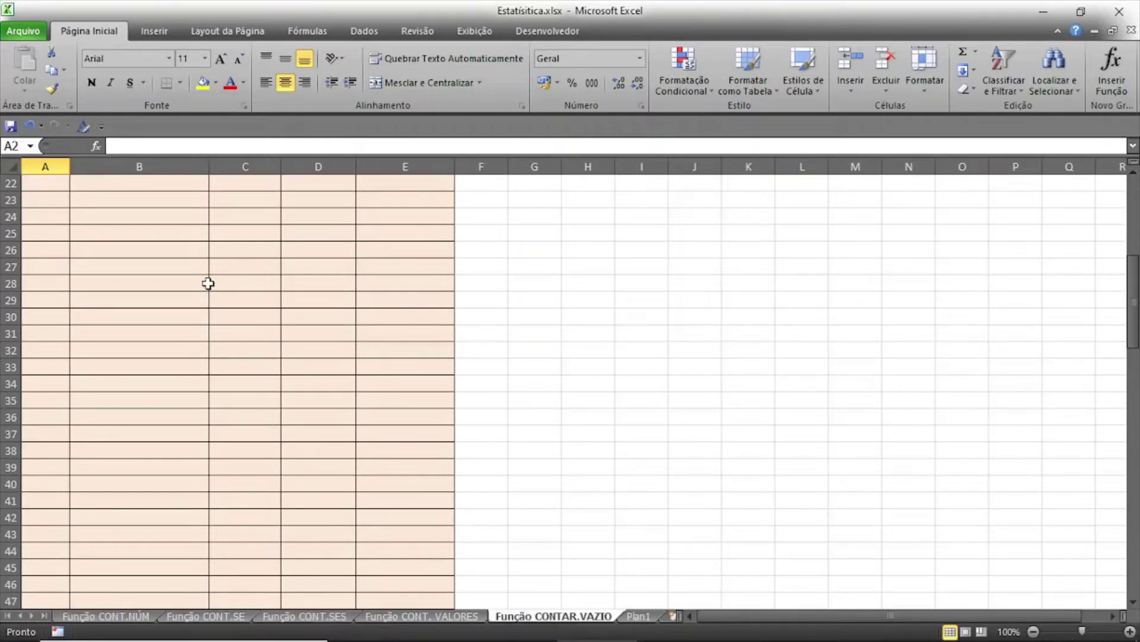
pyautogui.scroll(-4, 208, 284)
pyautogui.scroll(-3, 208, 284)
pyautogui.scroll(-4, 208, 284)
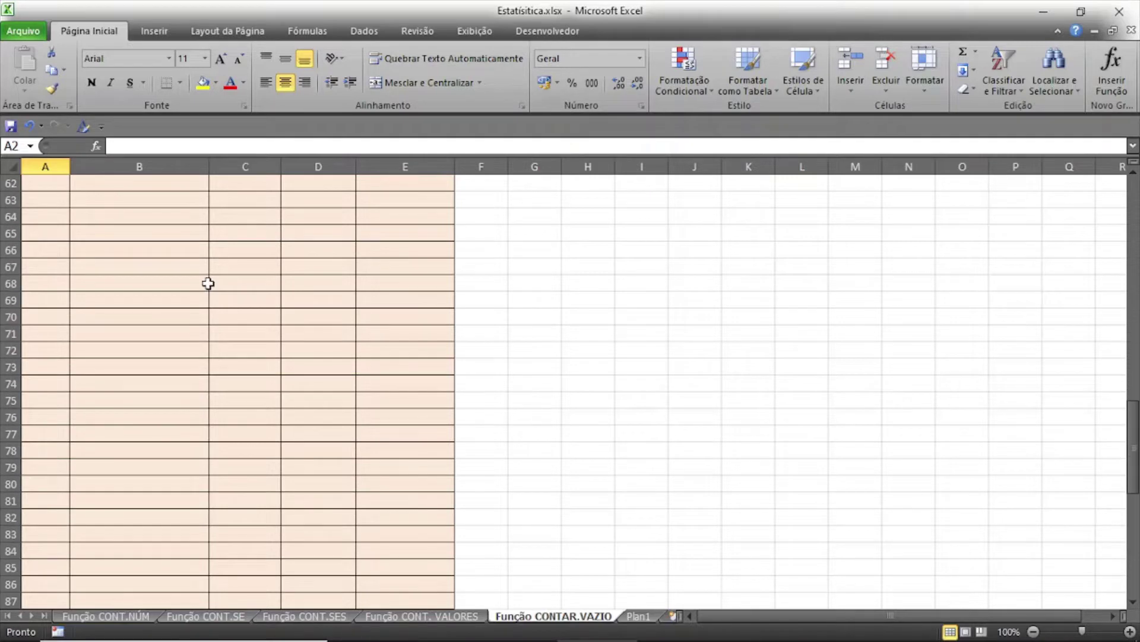
pyautogui.scroll(1, 208, 284)
pyautogui.scroll(2, 208, 283)
pyautogui.scroll(4, 208, 283)
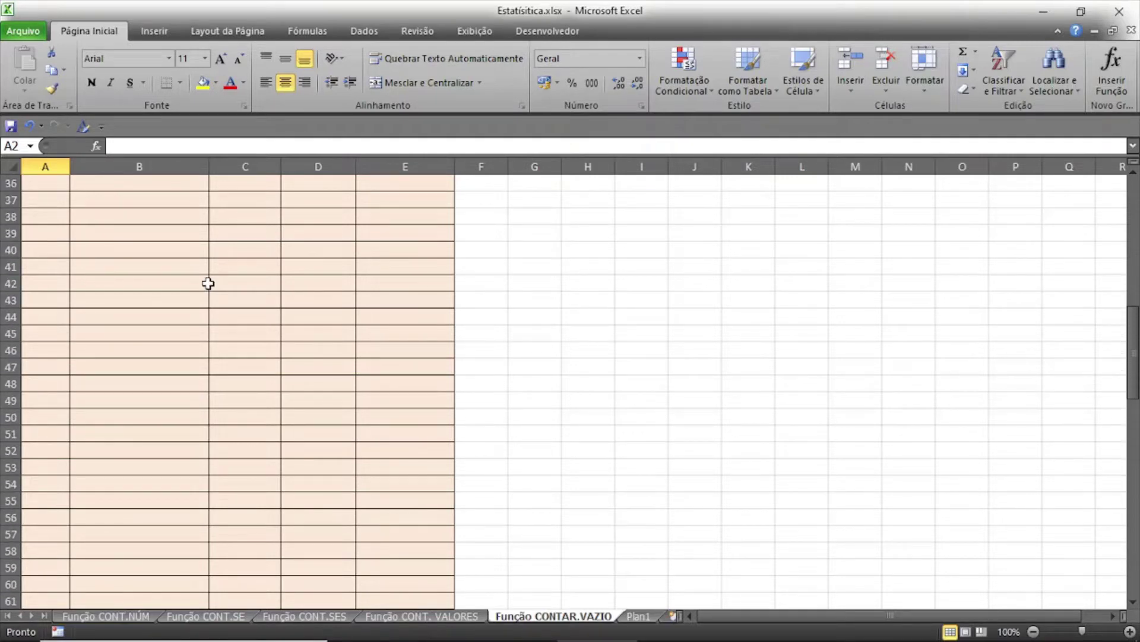
pyautogui.scroll(5, 208, 283)
pyautogui.scroll(4, 208, 283)
pyautogui.scroll(3, 207, 284)
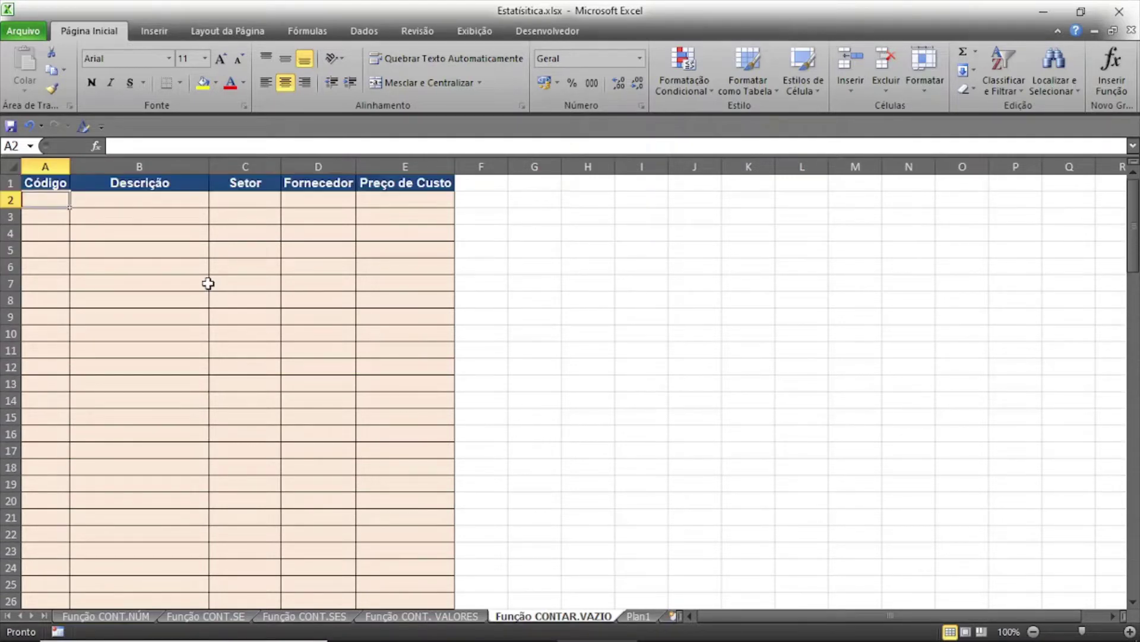
pyautogui.scroll(-3, 89, 249)
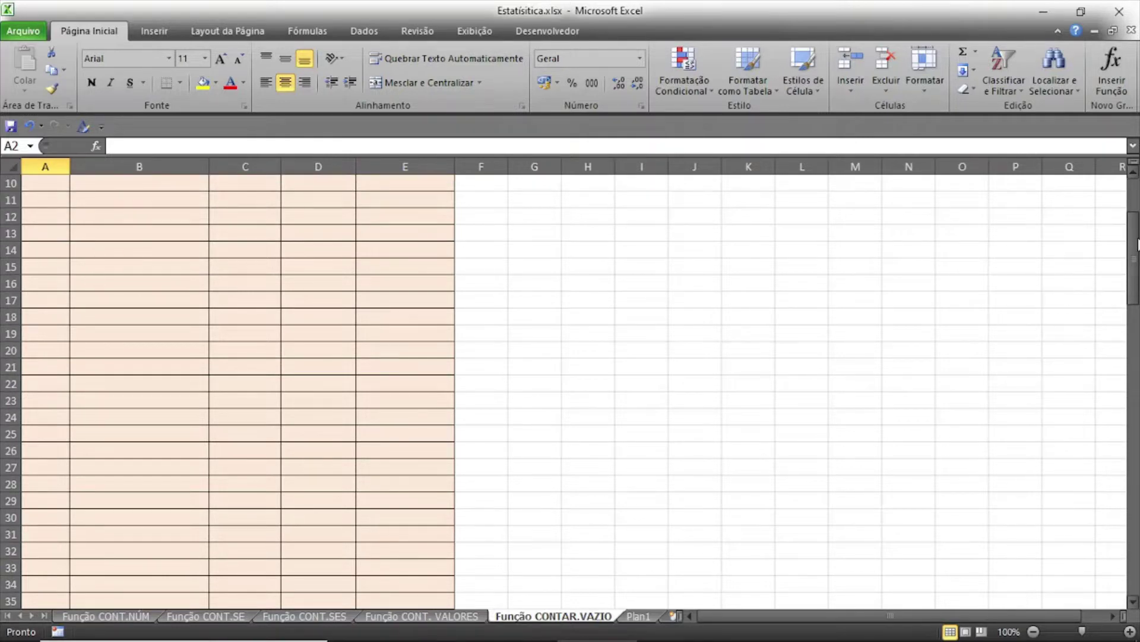
pyautogui.moveTo(1138, 244); pyautogui.dragTo(1138, 534)
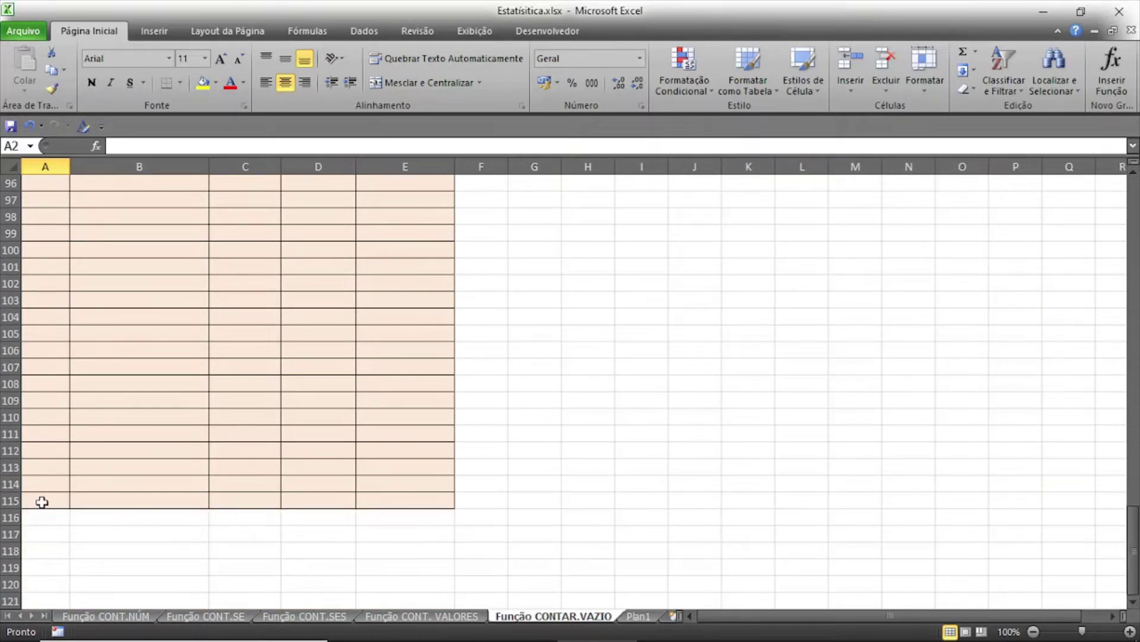
pyautogui.moveTo(1135, 541); pyautogui.dragTo(1135, 201)
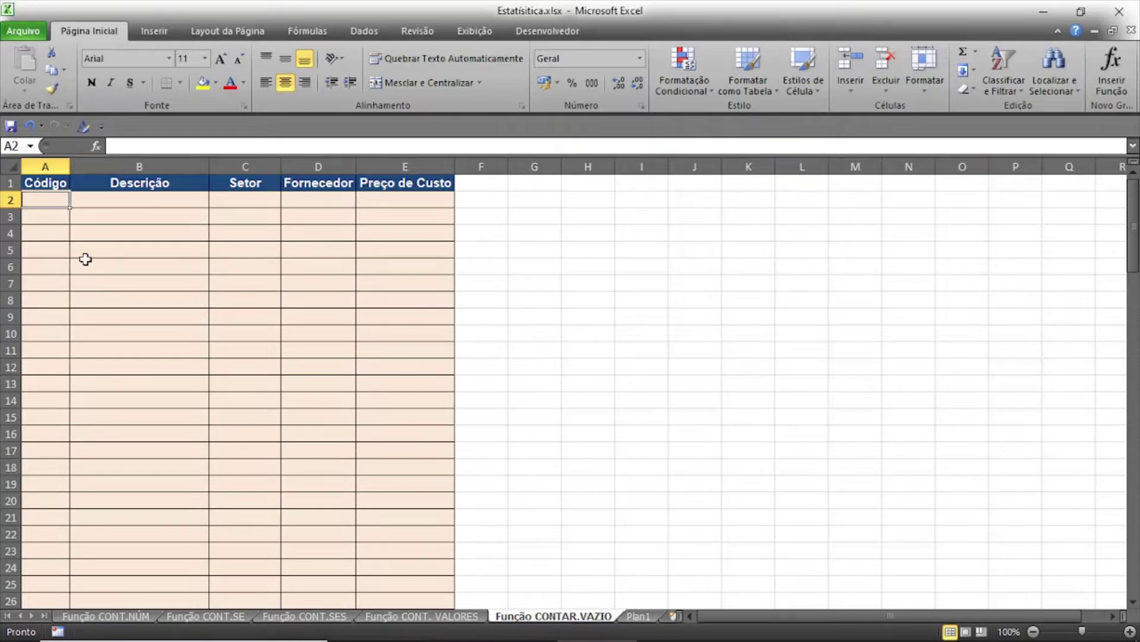
pyautogui.click(539, 184)
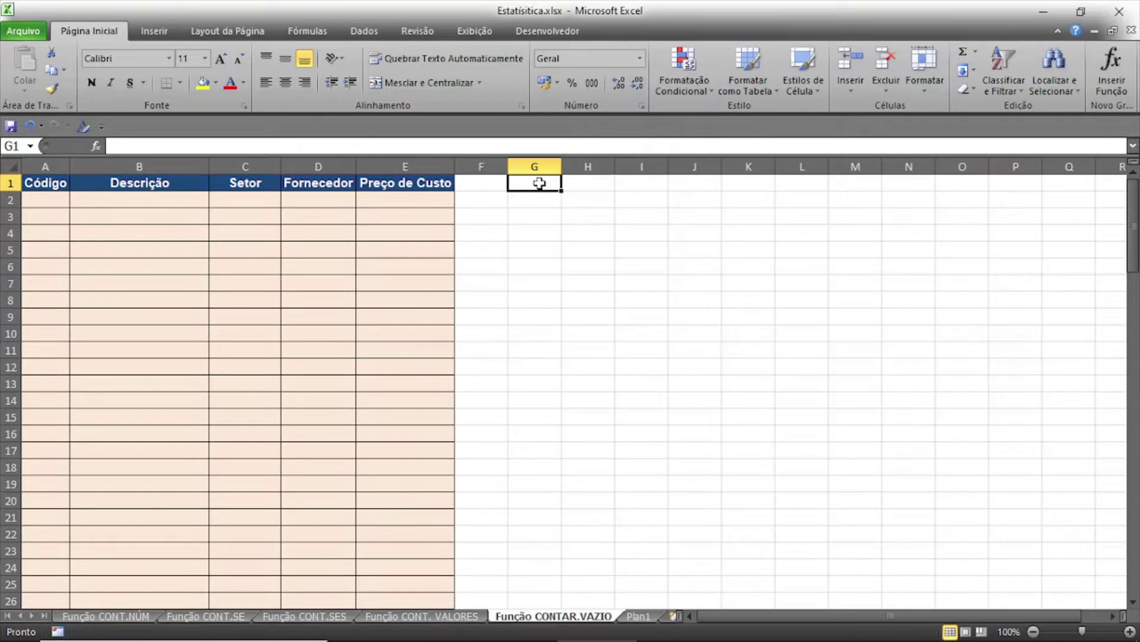
pyautogui.write('Produ')
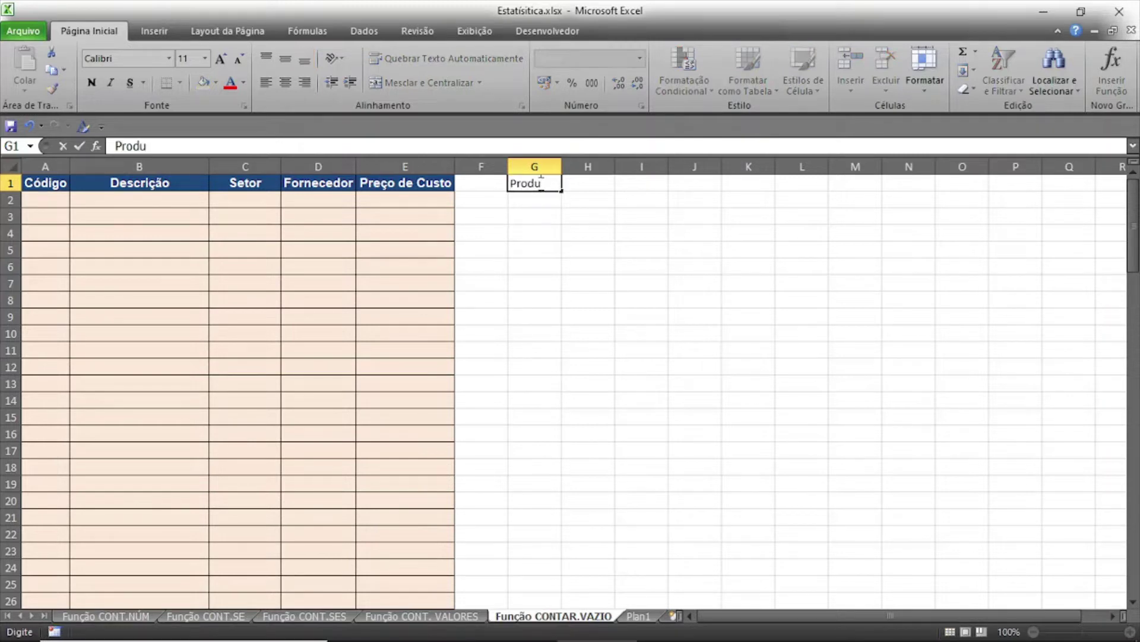
pyautogui.write('tos')
pyautogui.write(' Dispon')
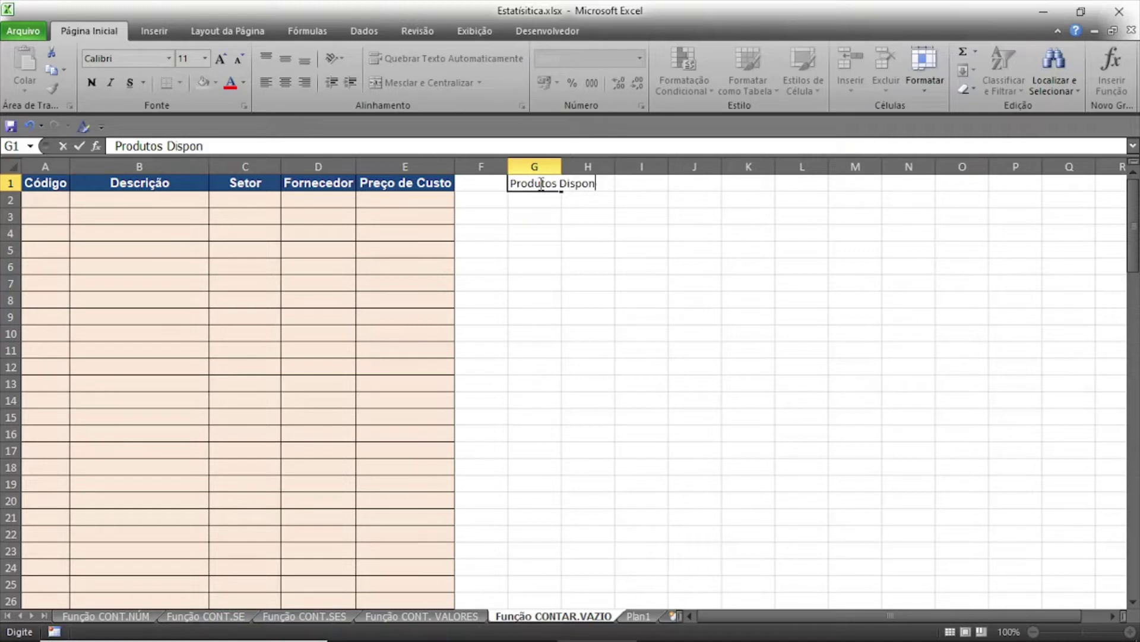
pyautogui.write('ív')
pyautogui.write('eis')
pyautogui.press('Return')
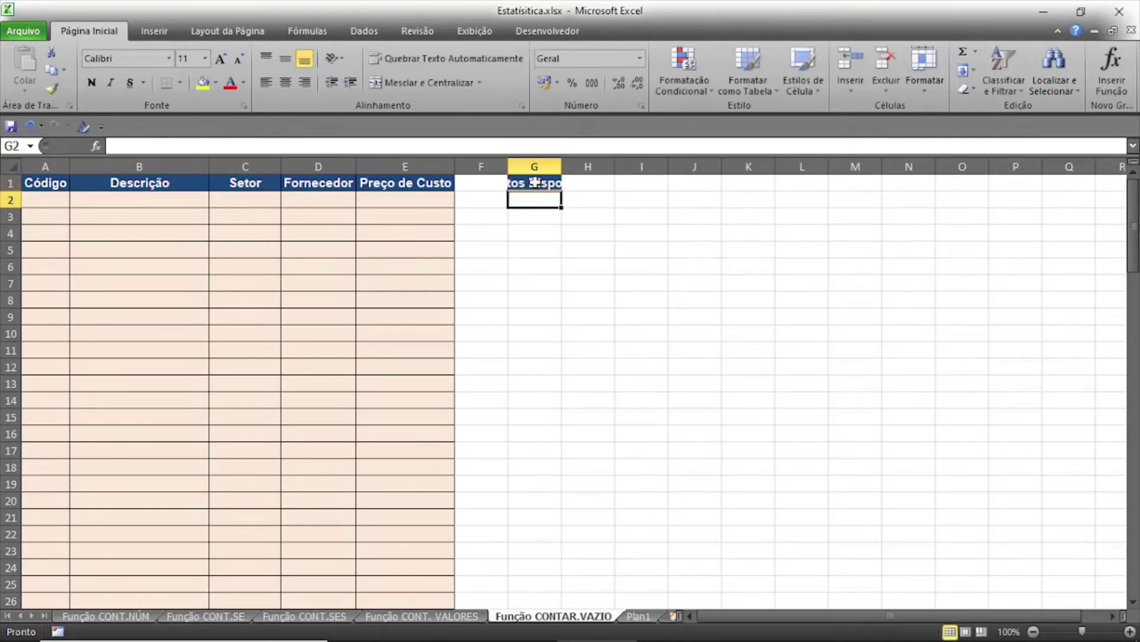
pyautogui.doubleClick(562, 167)
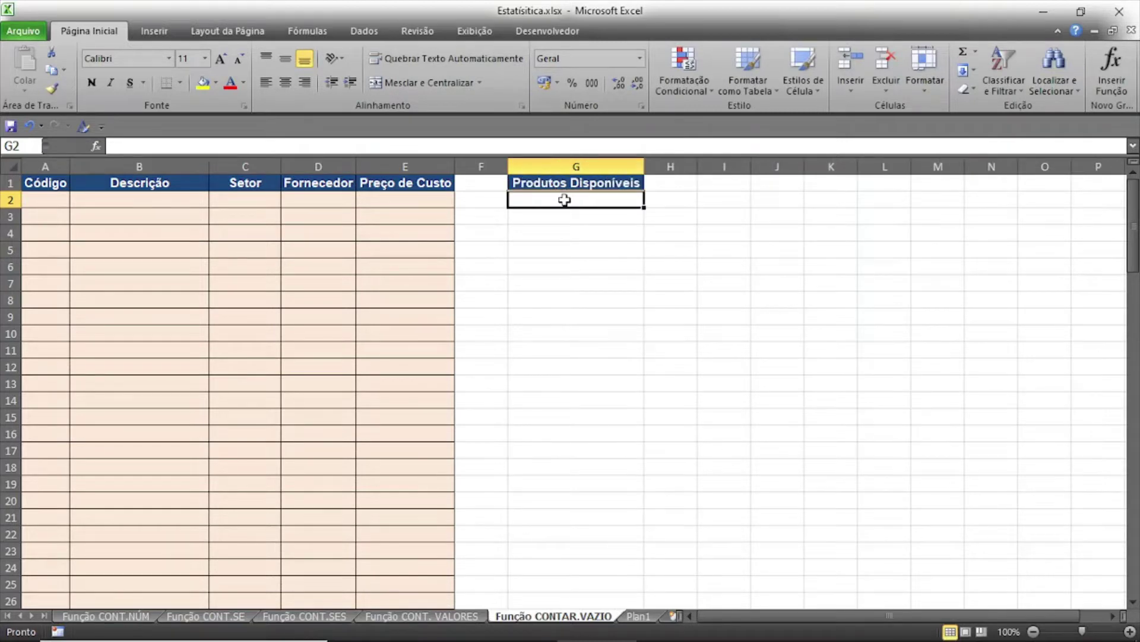
# Step: Enter 114 in G2 and centre it
pyautogui.write('114')
pyautogui.press('Return')
pyautogui.click(564, 200)
pyautogui.click(285, 83)
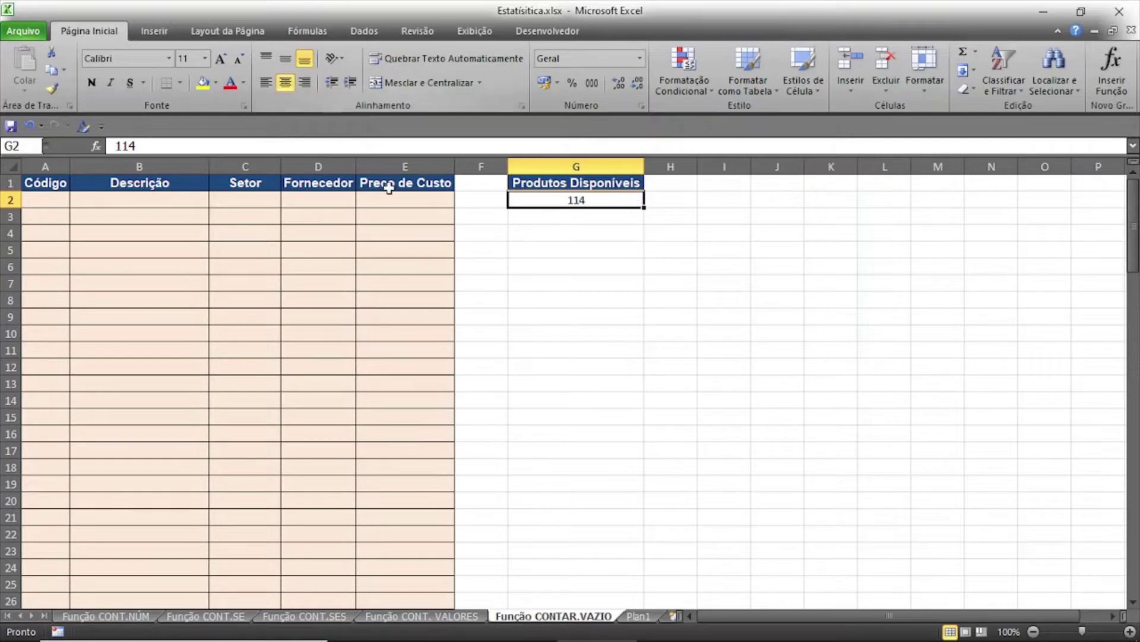
# Step: Add headings Produtos Cadastrados in H1 and Produtos Pendentes in I1, autofitting both columns
pyautogui.click(680, 182)
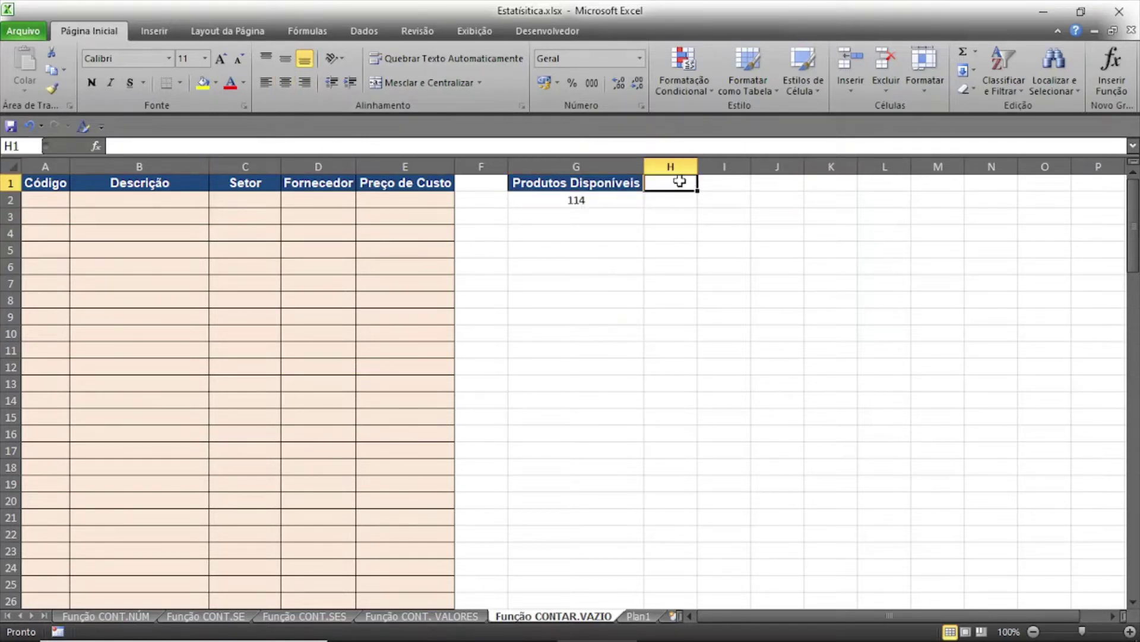
pyautogui.write('Produto')
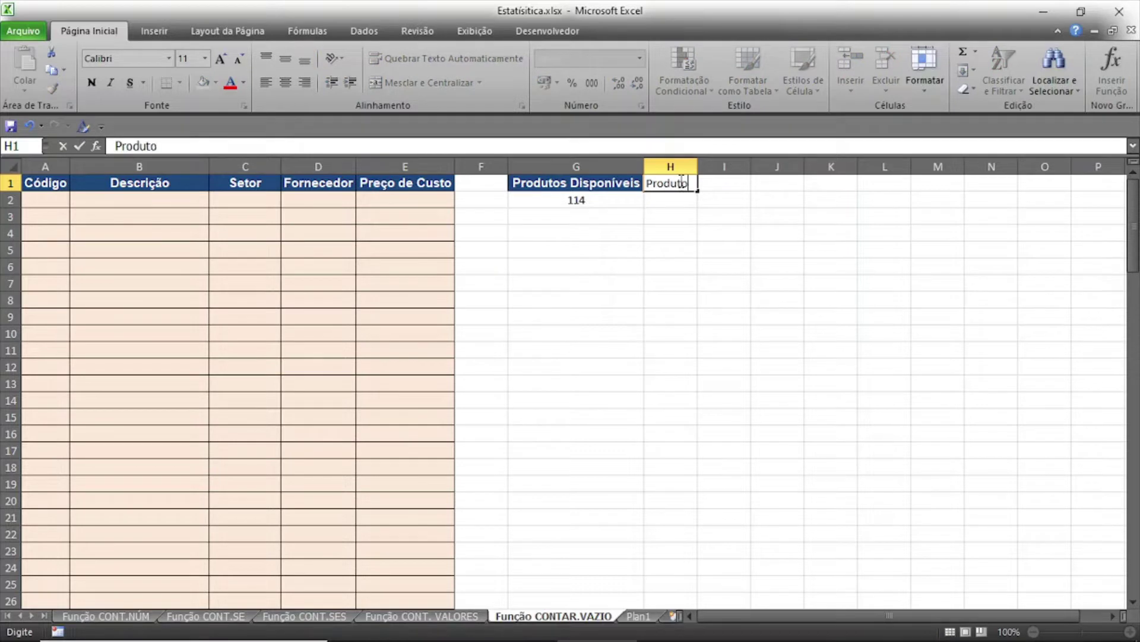
pyautogui.write('s Cad')
pyautogui.write('astrados')
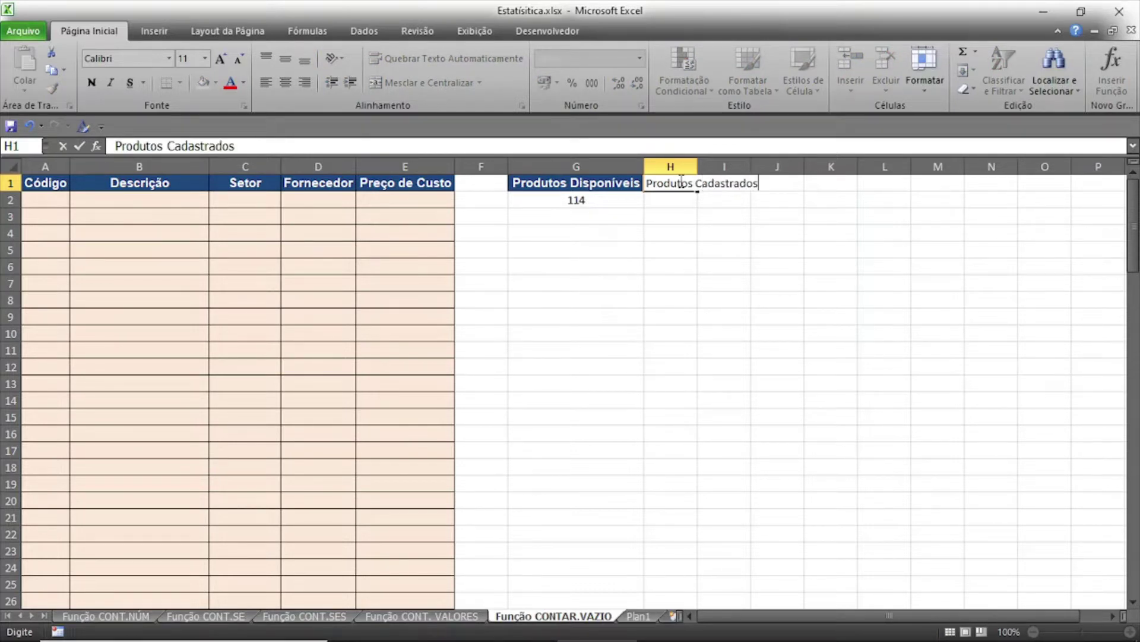
pyautogui.press('Return')
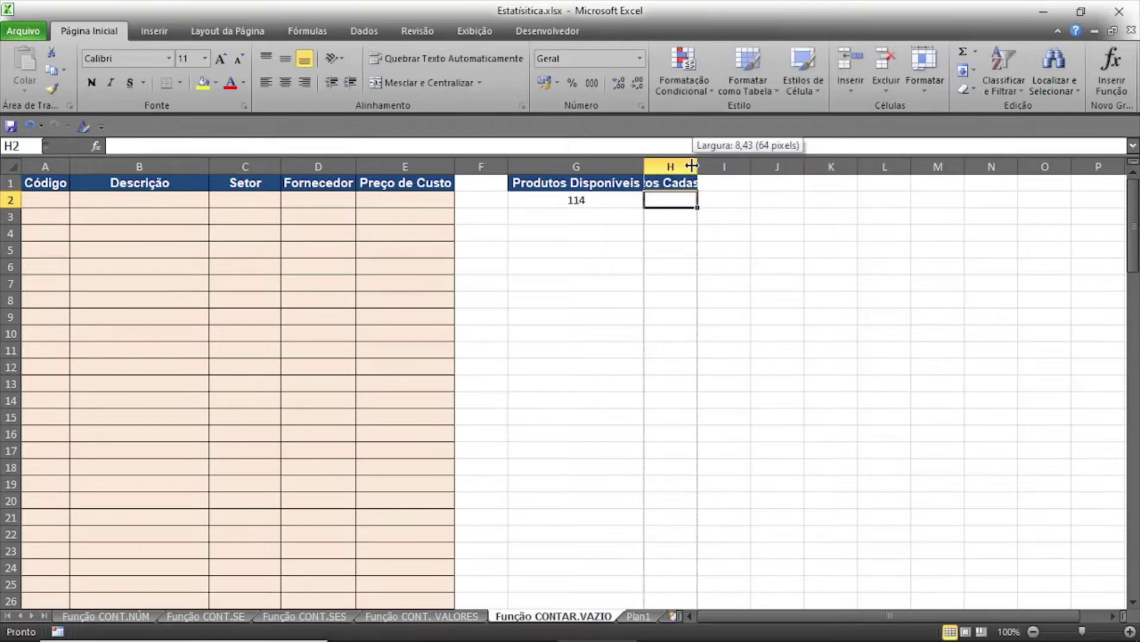
pyautogui.doubleClick(698, 167)
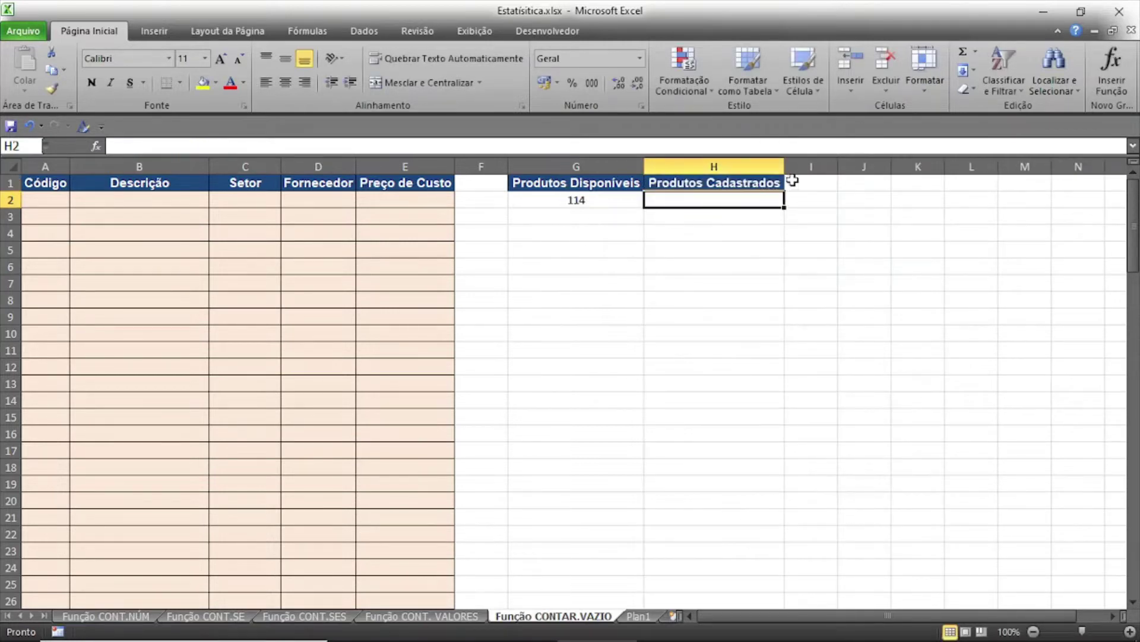
pyautogui.click(807, 182)
pyautogui.write('P')
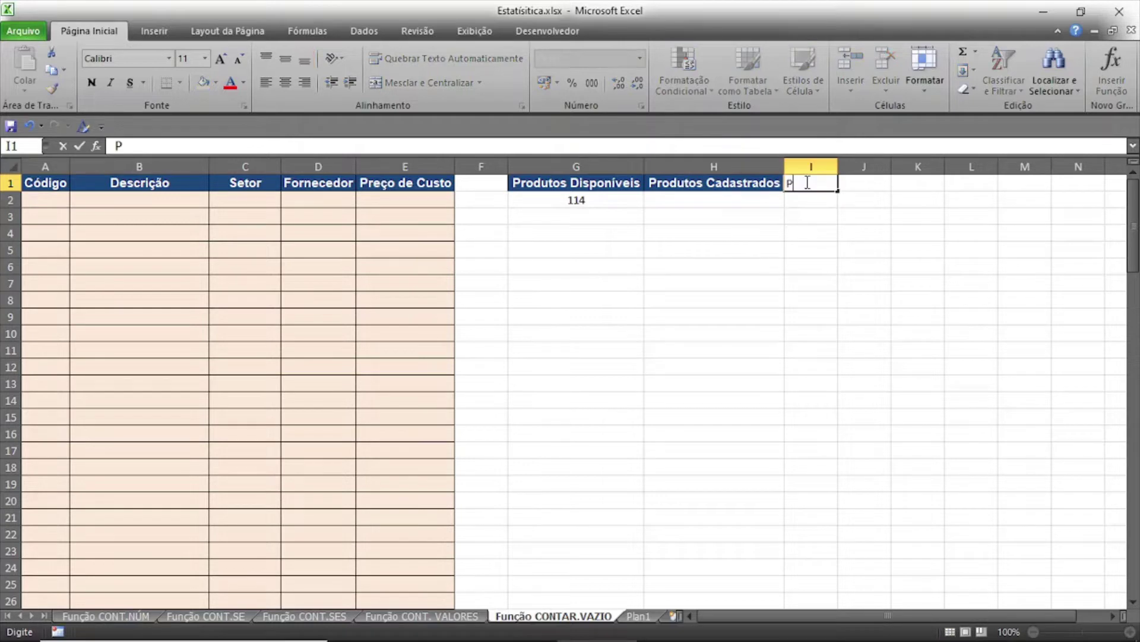
pyautogui.write('rodutos Pen')
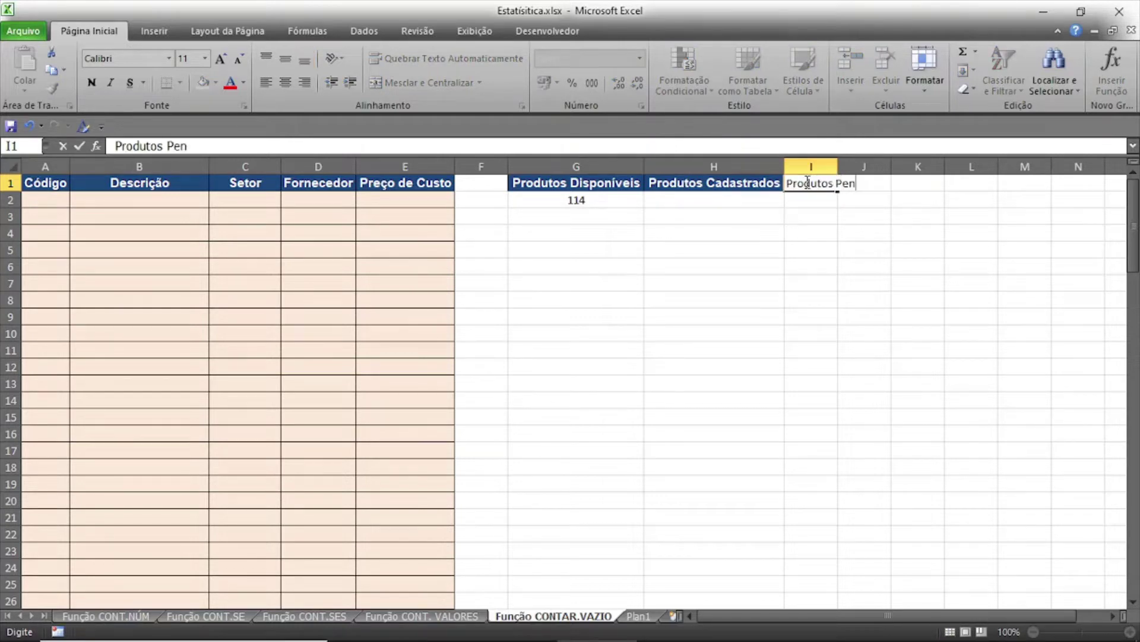
pyautogui.write('dentes')
pyautogui.press('Return')
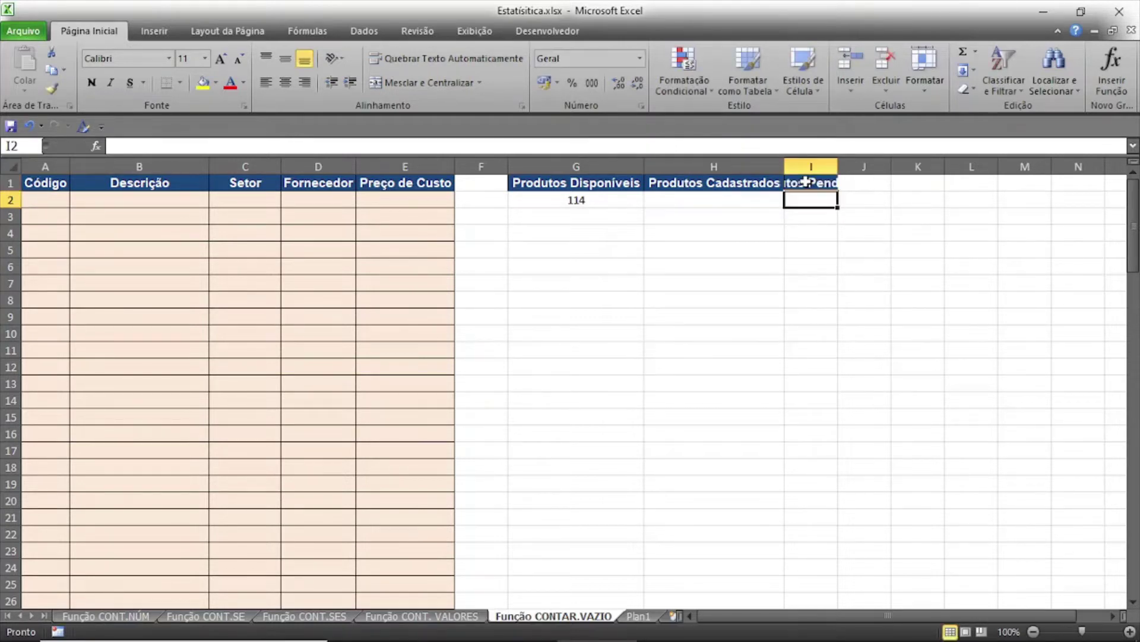
pyautogui.moveTo(838, 166); pyautogui.dragTo(837, 166)
pyautogui.doubleClick(838, 165)
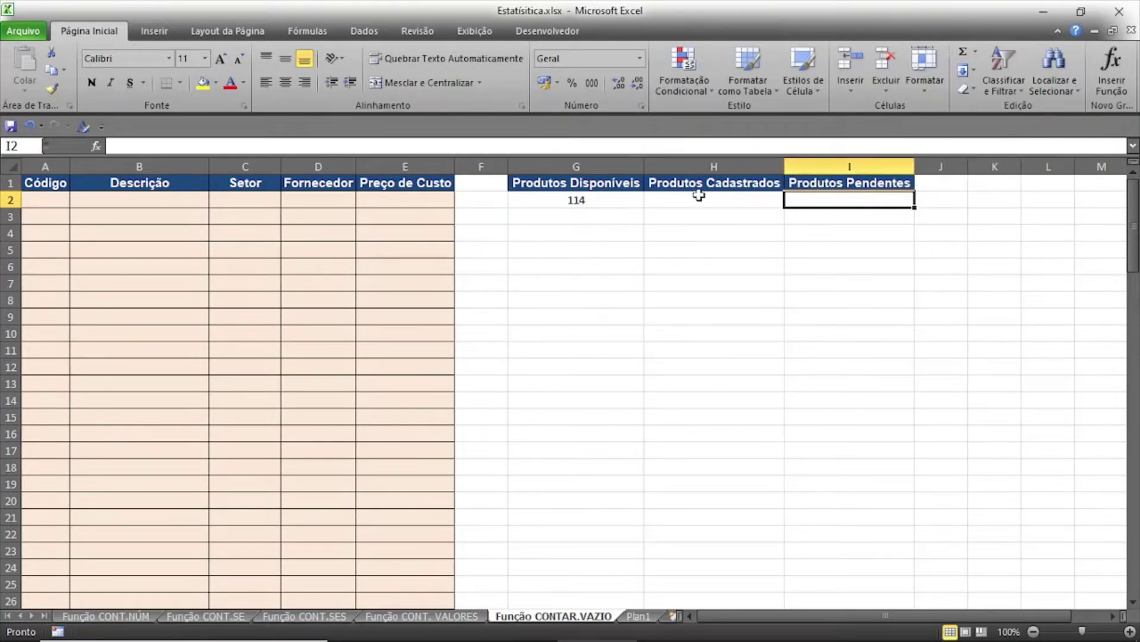
pyautogui.click(695, 200)
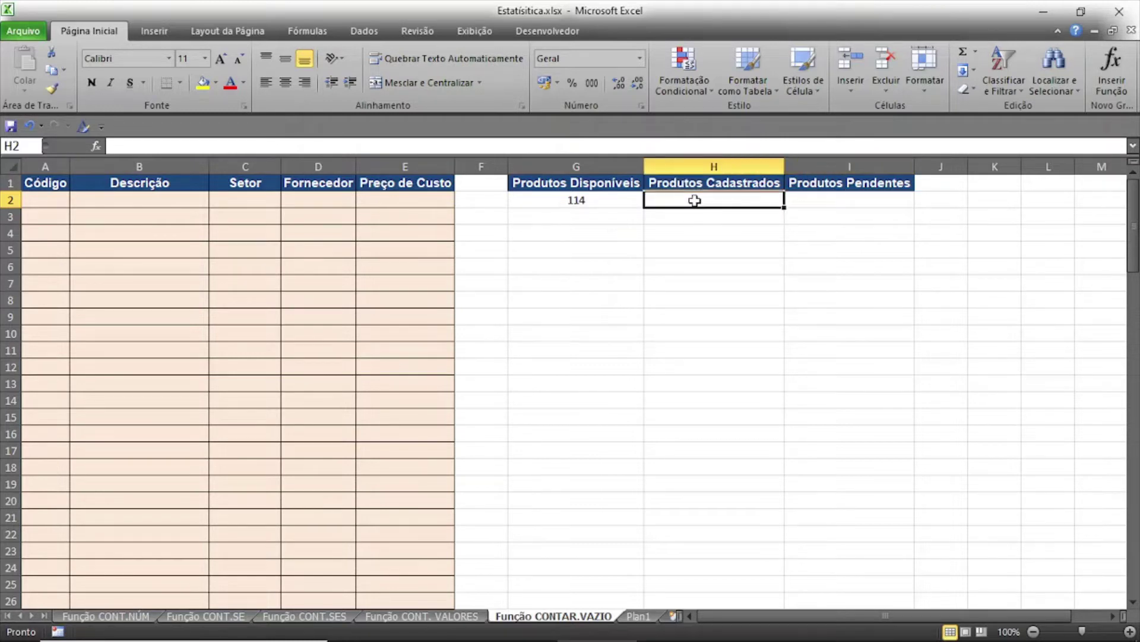
# Step: Enter =CONT.NÚM(A2:A115) in H2 and centre its result of 0
pyautogui.write('=')
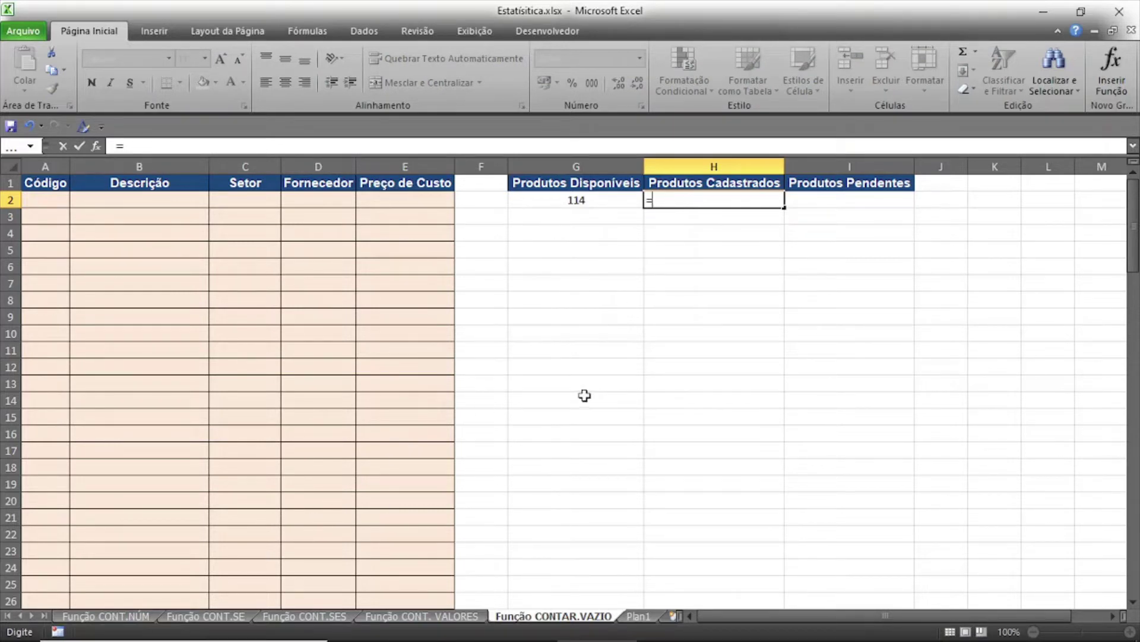
pyautogui.write('cont')
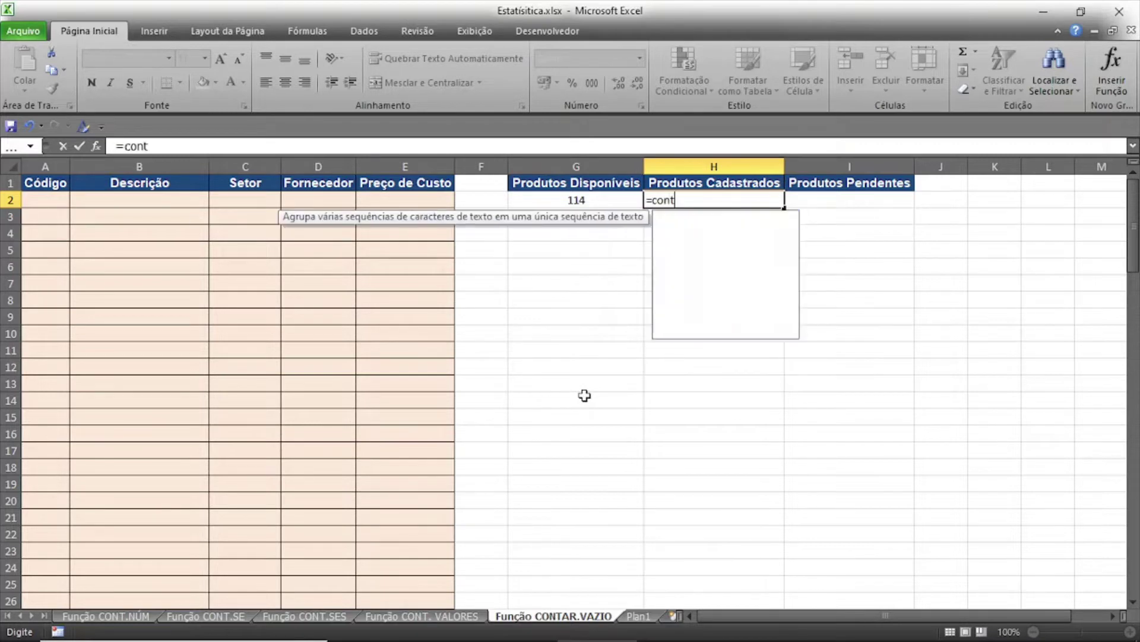
pyautogui.write('.')
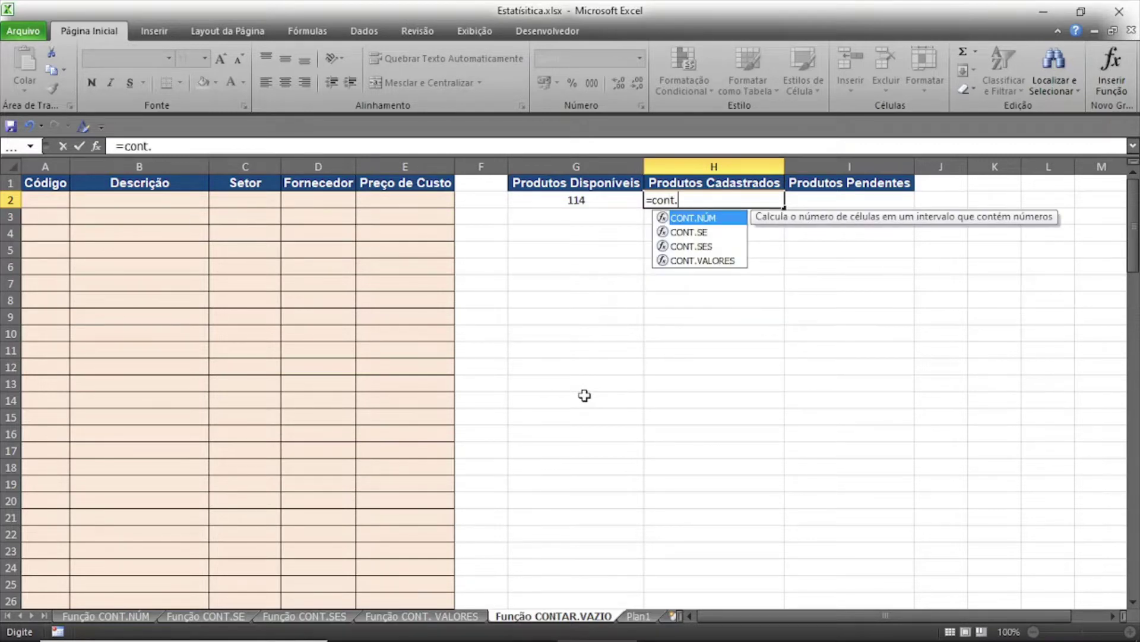
pyautogui.doubleClick(726, 223)
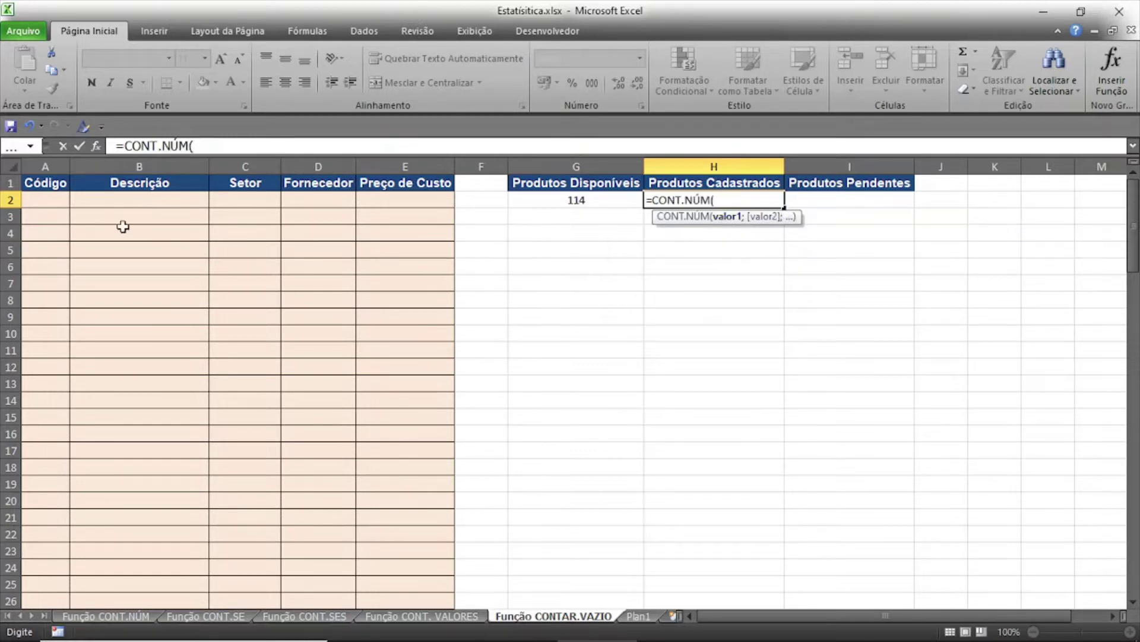
pyautogui.moveTo(51, 201); pyautogui.dragTo(53, 424)
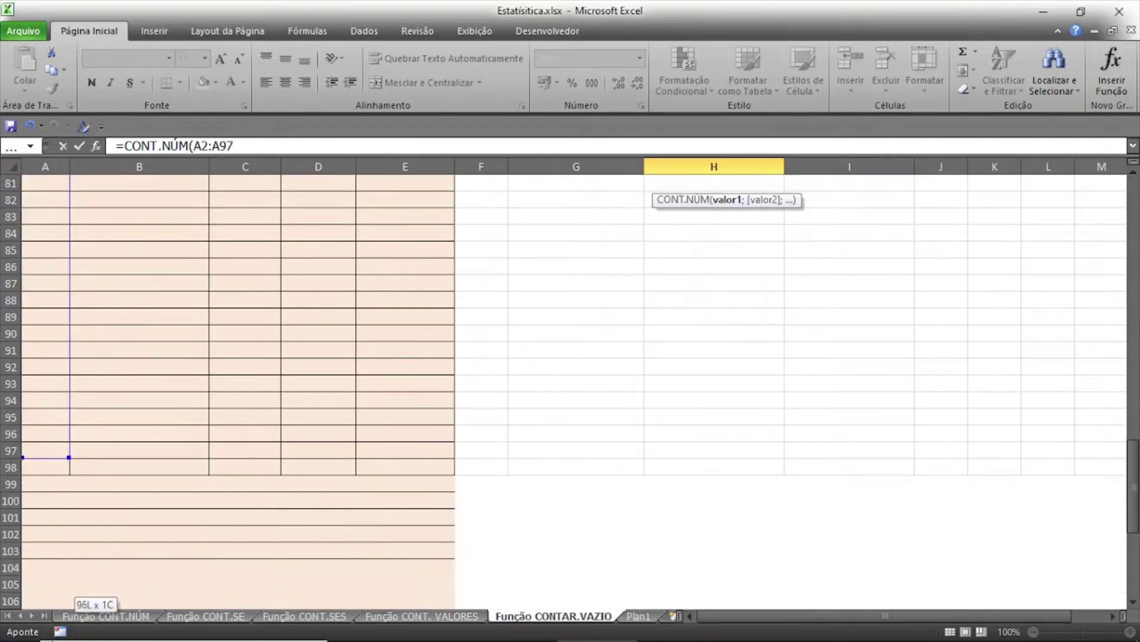
pyautogui.moveTo(53, 424)
pyautogui.mouseDown()
pyautogui.moveTo(56, 632)
pyautogui.moveTo(50, 579)
pyautogui.mouseUp()
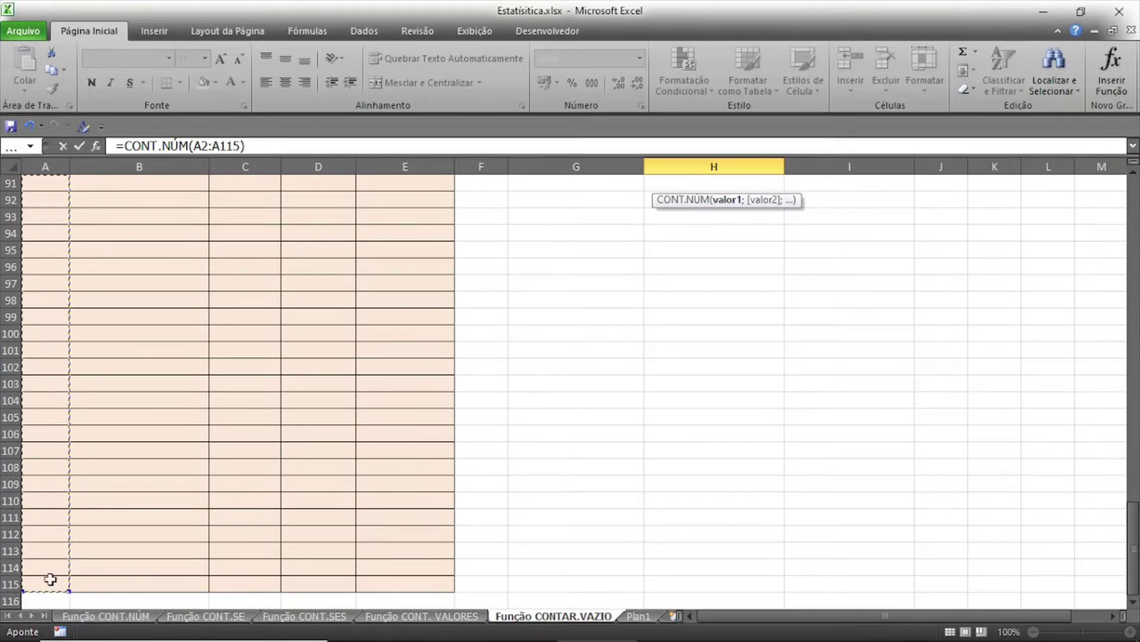
pyautogui.write(')')
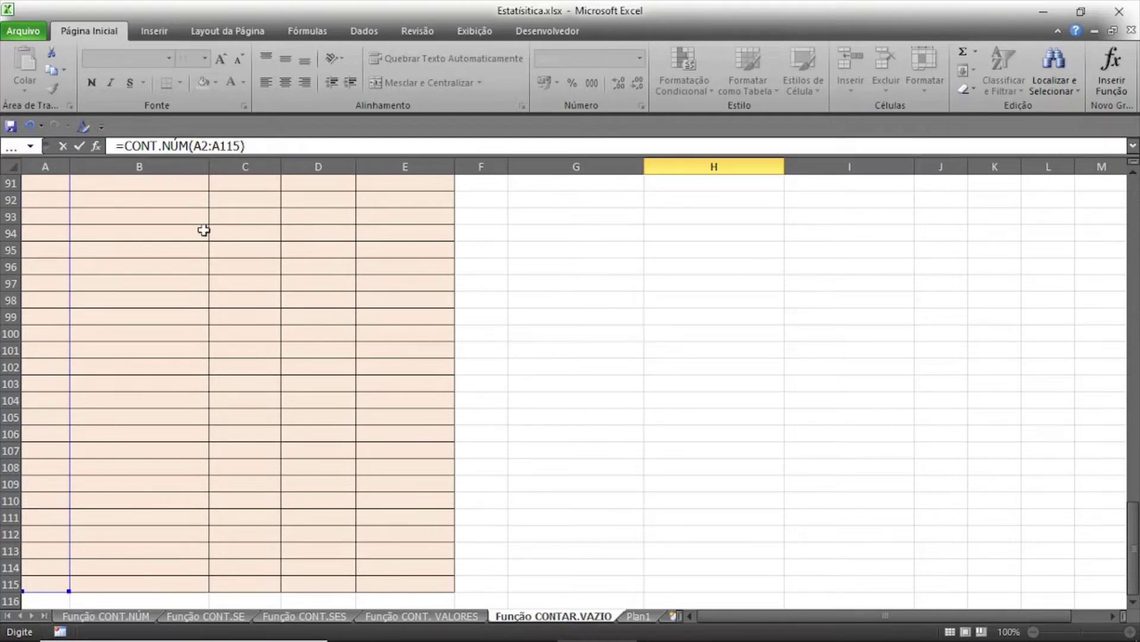
pyautogui.press('Escape')
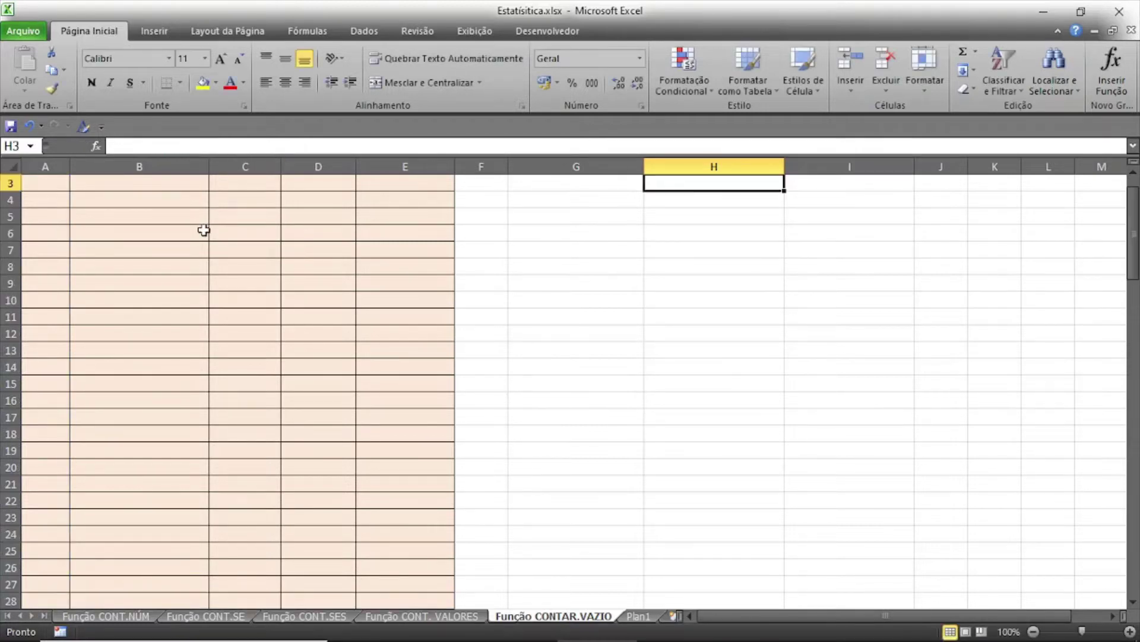
pyautogui.click(708, 196)
pyautogui.click(285, 82)
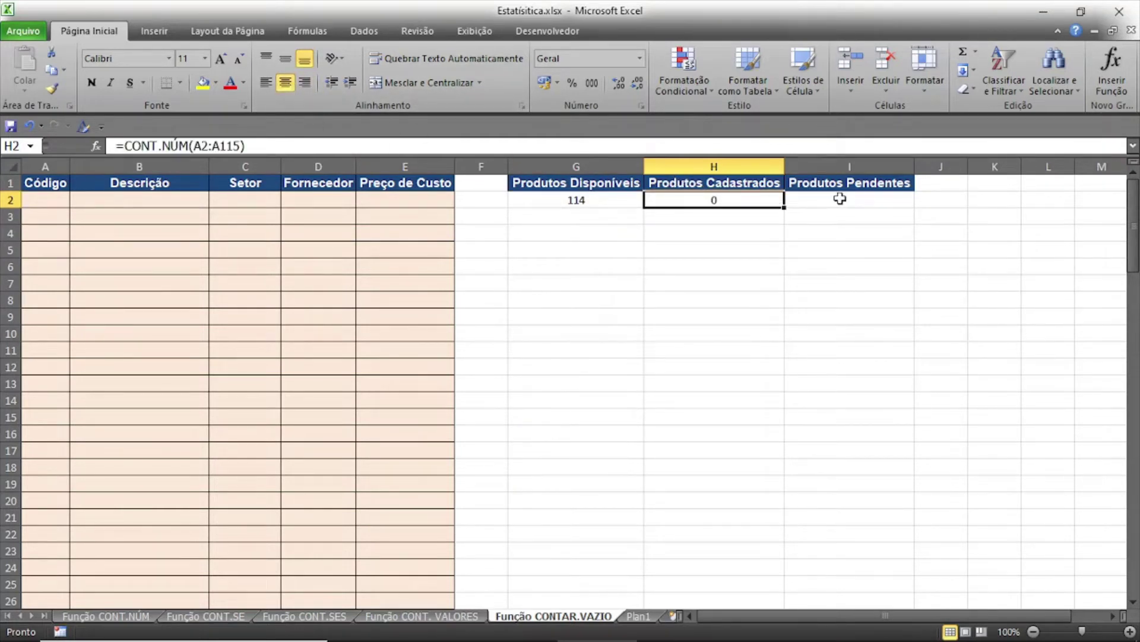
pyautogui.click(840, 199)
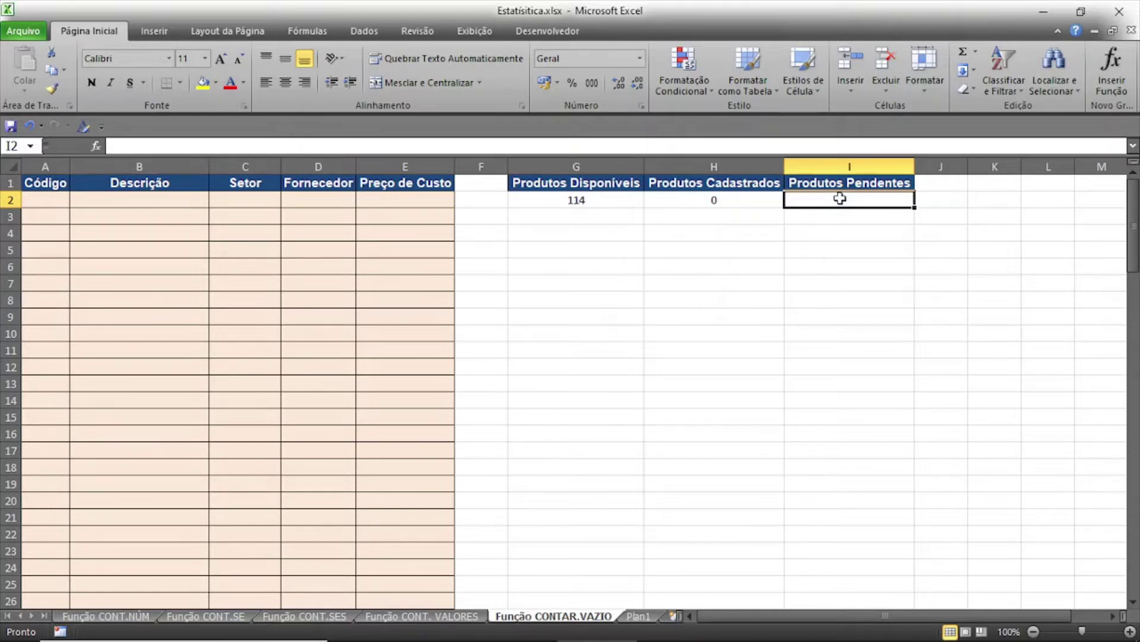
# Step: Enter =CONTAR.VAZIO(A2:A115) in I2 and centre the resulting 114
pyautogui.write('=con')
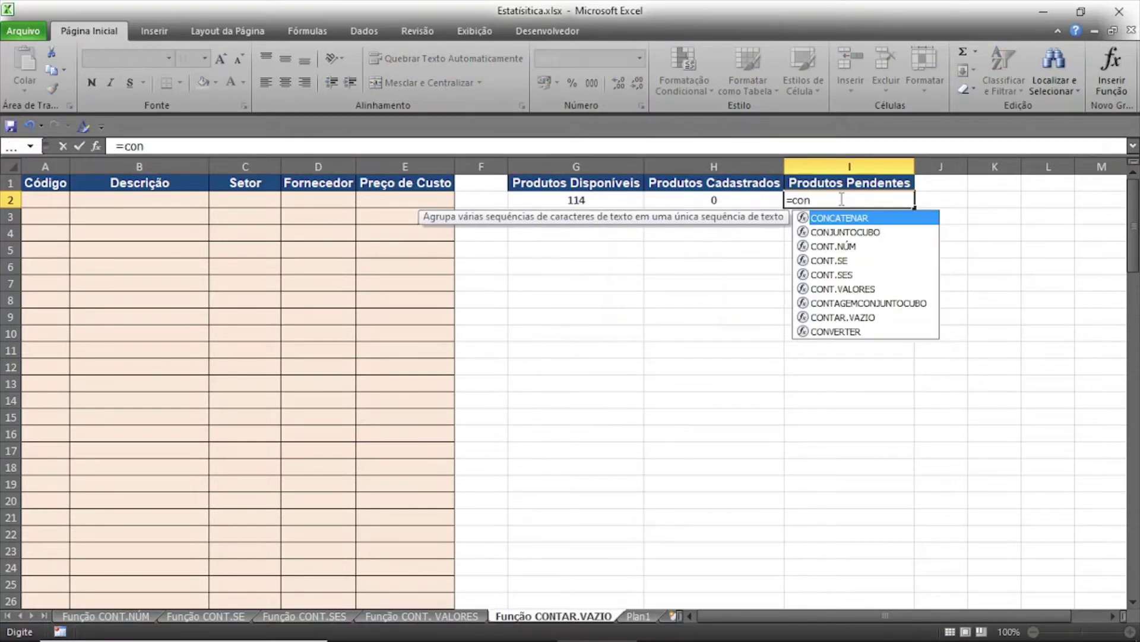
pyautogui.write('tar')
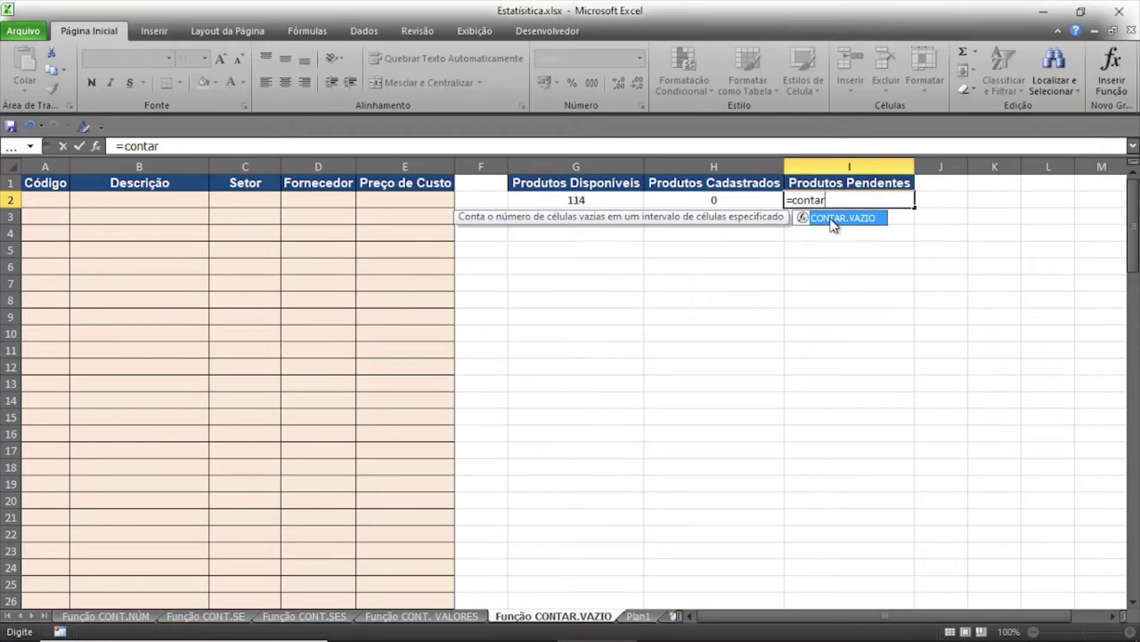
pyautogui.doubleClick(834, 218)
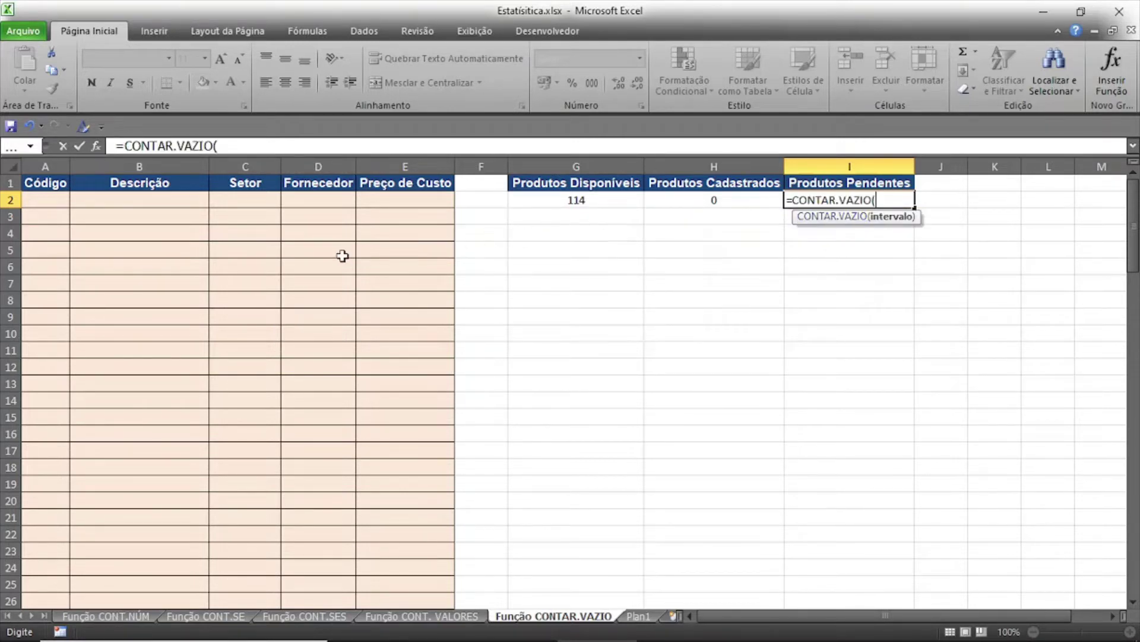
pyautogui.click(43, 200)
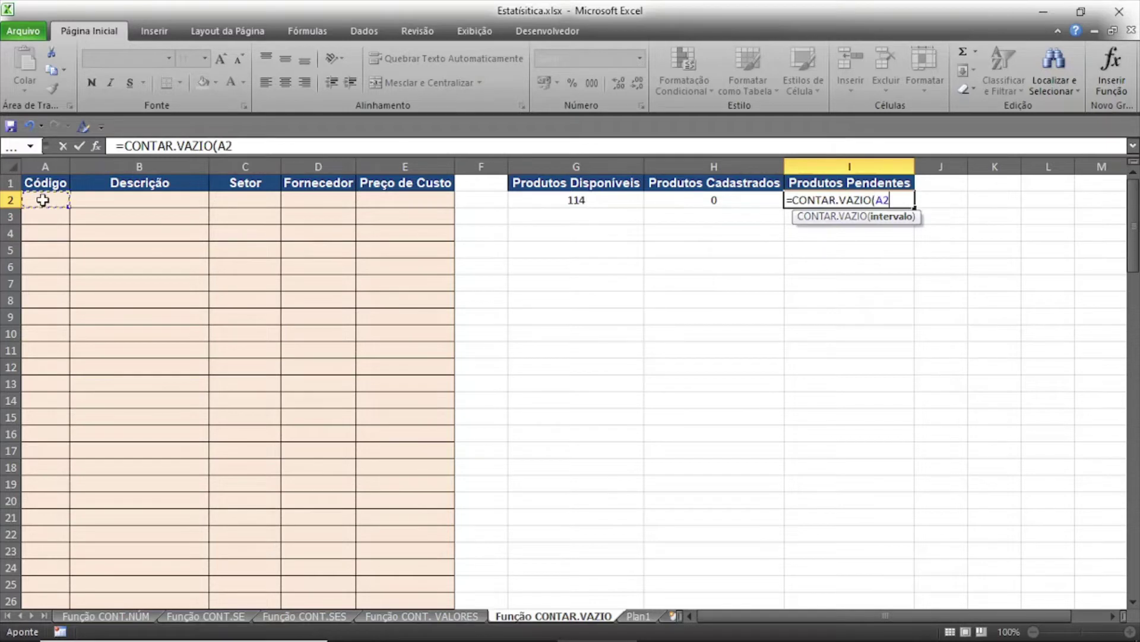
pyautogui.hotkey('shift', 'Down')
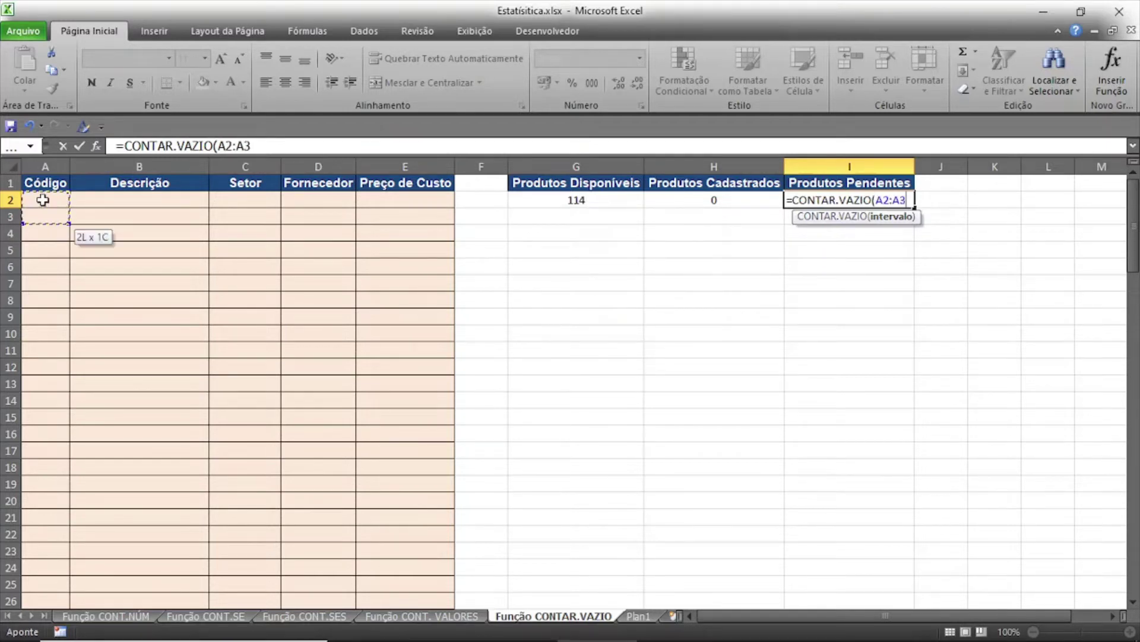
pyautogui.hotkey('shift', 'Down')
pyautogui.hotkey('shift', 'Down')
pyautogui.hotkey('shift', 'Down')
pyautogui.hotkey('shift', 'Down')
pyautogui.hotkey('shift', 'Down')
pyautogui.hotkey('shift', 'Down')
pyautogui.hotkey('shift', 'Down')
pyautogui.hotkey('shift', 'Down')
pyautogui.hotkey('shift', 'Down')
pyautogui.hotkey('shift', 'Down')
pyautogui.hotkey('shift', 'Down')
pyautogui.hotkey('shift', 'Down')
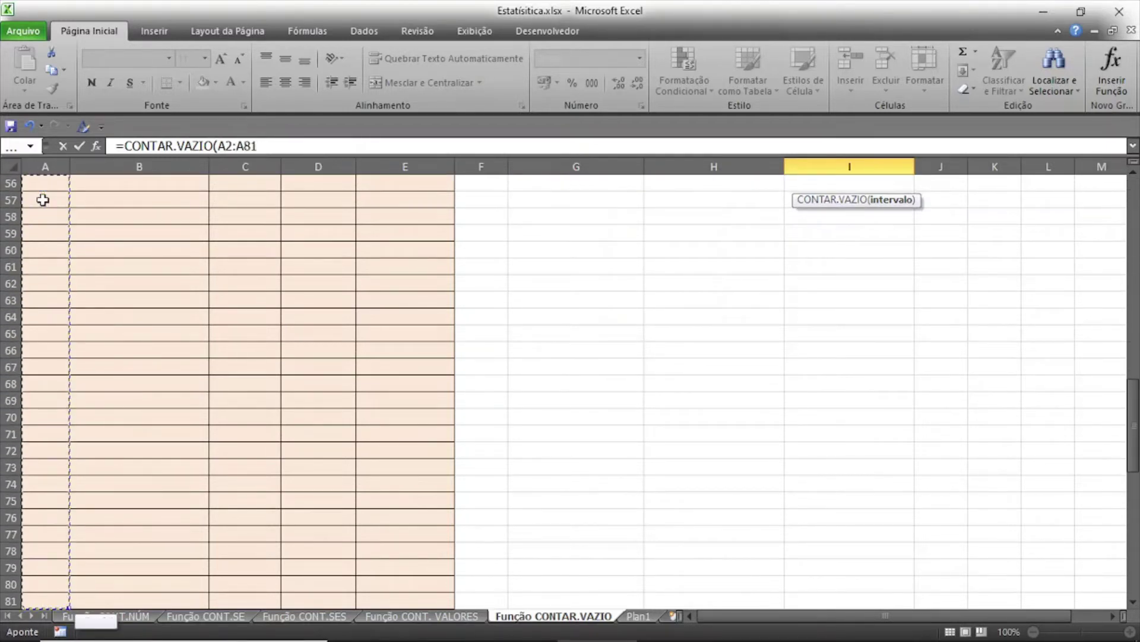
pyautogui.hotkey('shift', 'Down')
pyautogui.hotkey('shift', 'Down')
pyautogui.hotkey('shift', 'Down')
pyautogui.hotkey('shift', 'Down')
pyautogui.hotkey('shift', 'Down')
pyautogui.hotkey('shift', 'Down')
pyautogui.hotkey('shift', 'Up')
pyautogui.hotkey('shift', 'Up')
pyautogui.hotkey('shift', 'Up')
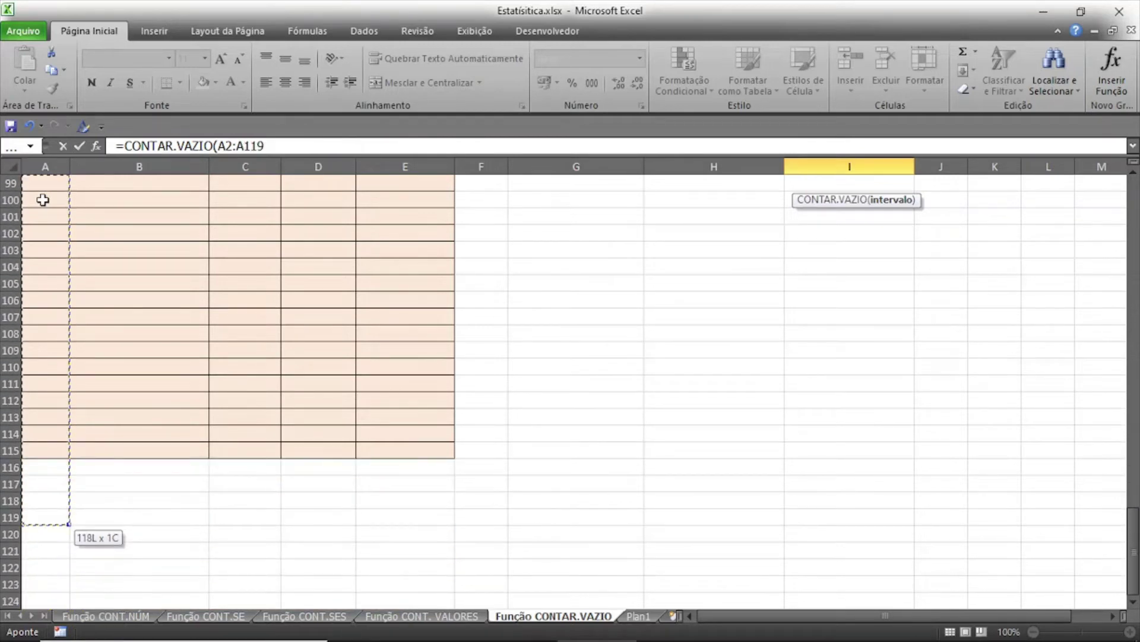
pyautogui.hotkey('shift', 'Up')
pyautogui.hotkey('shift', 'Up')
pyautogui.hotkey('shift', 'Up')
pyautogui.hotkey('shift', 'Up')
pyautogui.write(')')
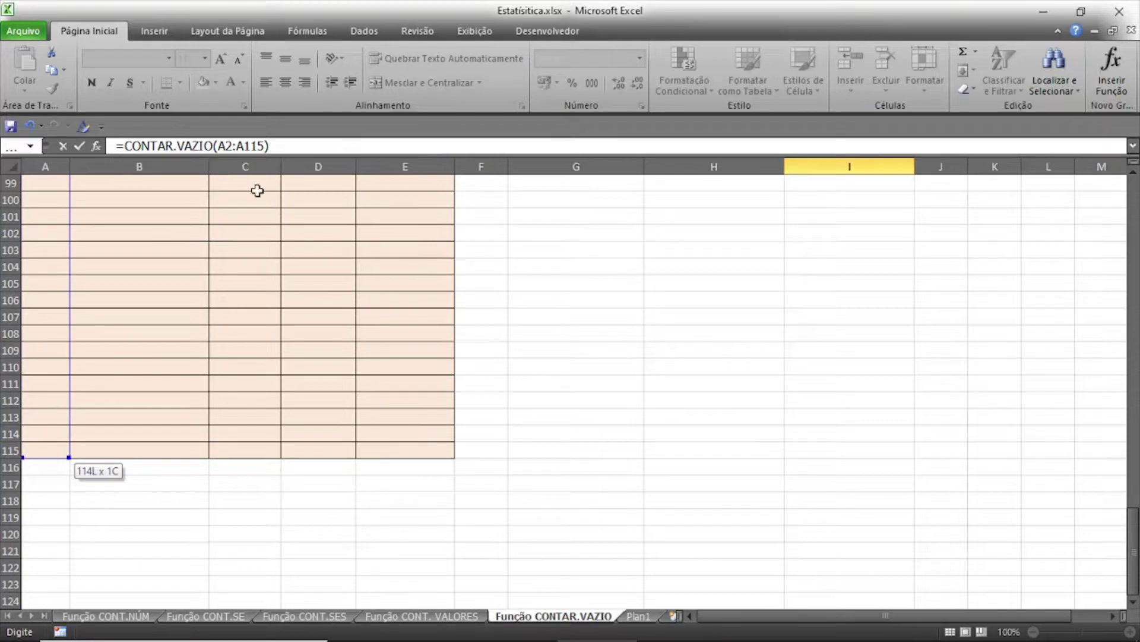
pyautogui.press('Return')
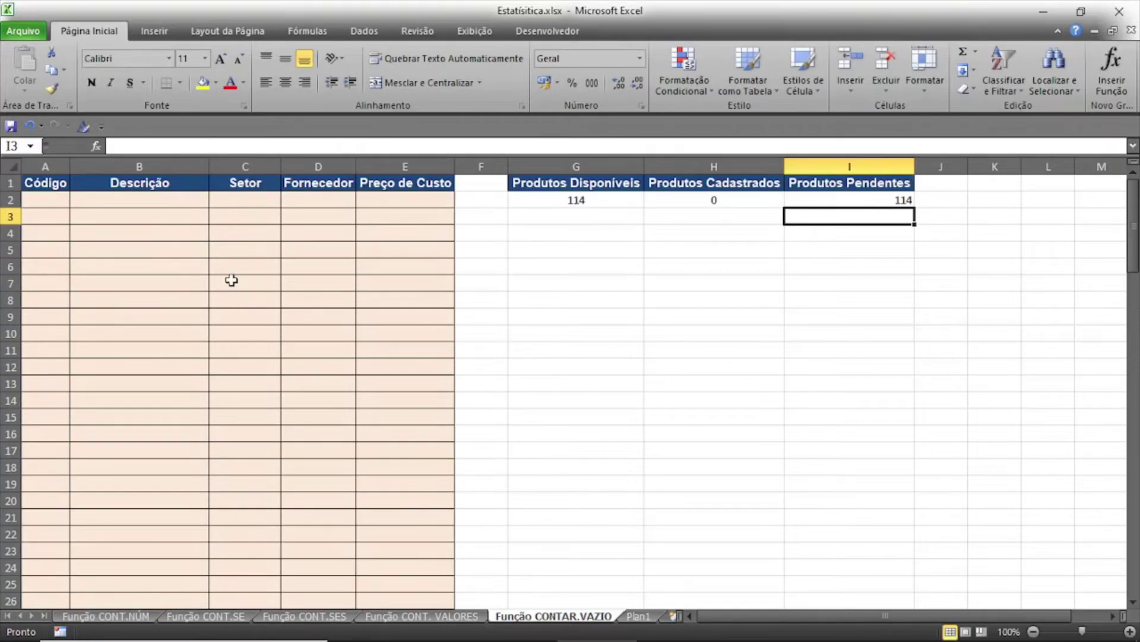
pyautogui.click(855, 199)
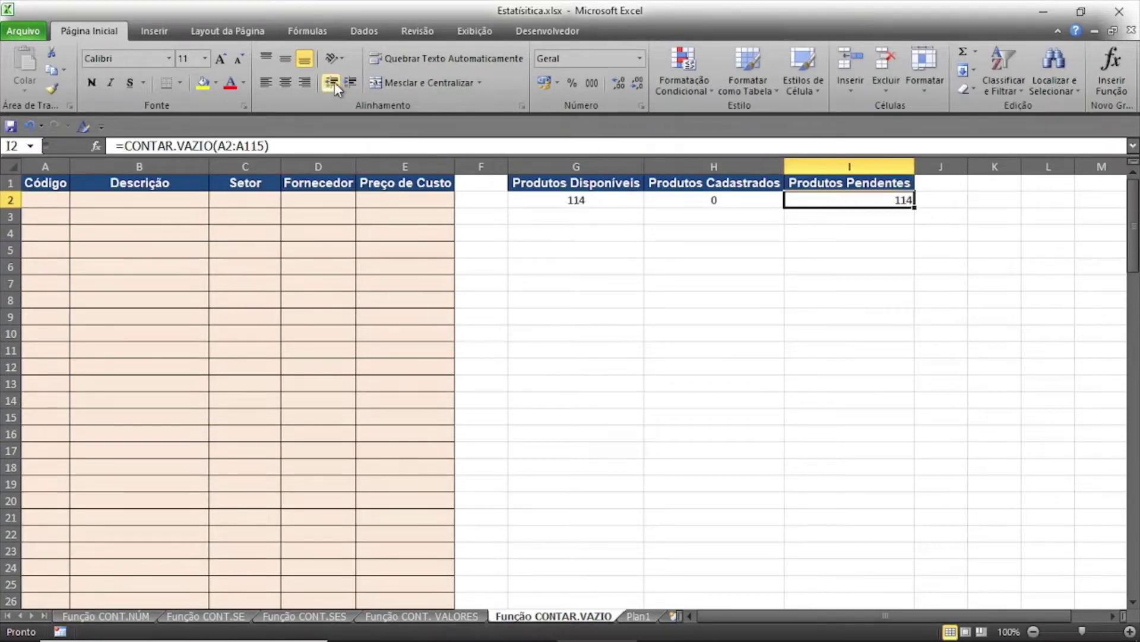
pyautogui.click(279, 84)
# Step: Insert a clustered 2D column chart from the summary block G1:I2
pyautogui.click(684, 184)
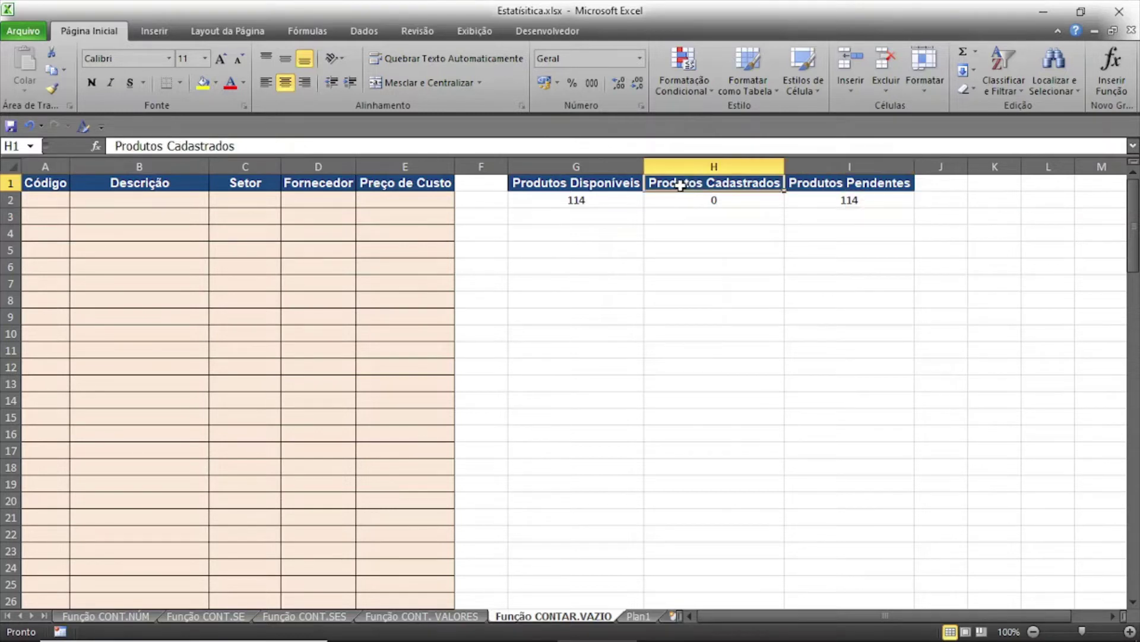
pyautogui.moveTo(745, 188); pyautogui.dragTo(820, 199)
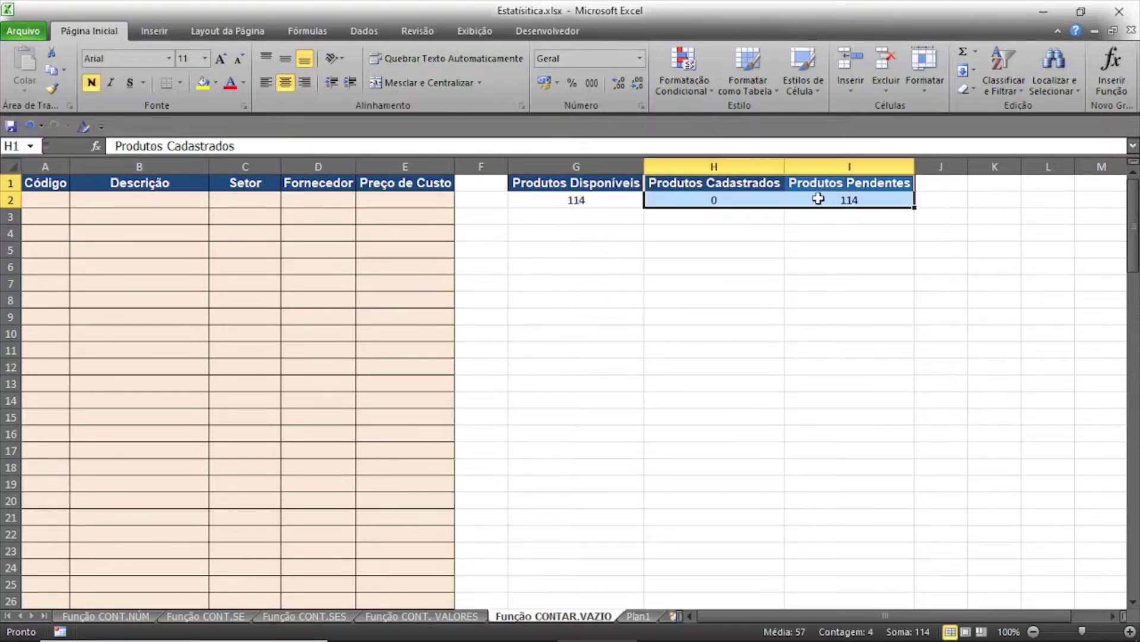
pyautogui.moveTo(552, 183); pyautogui.dragTo(796, 199)
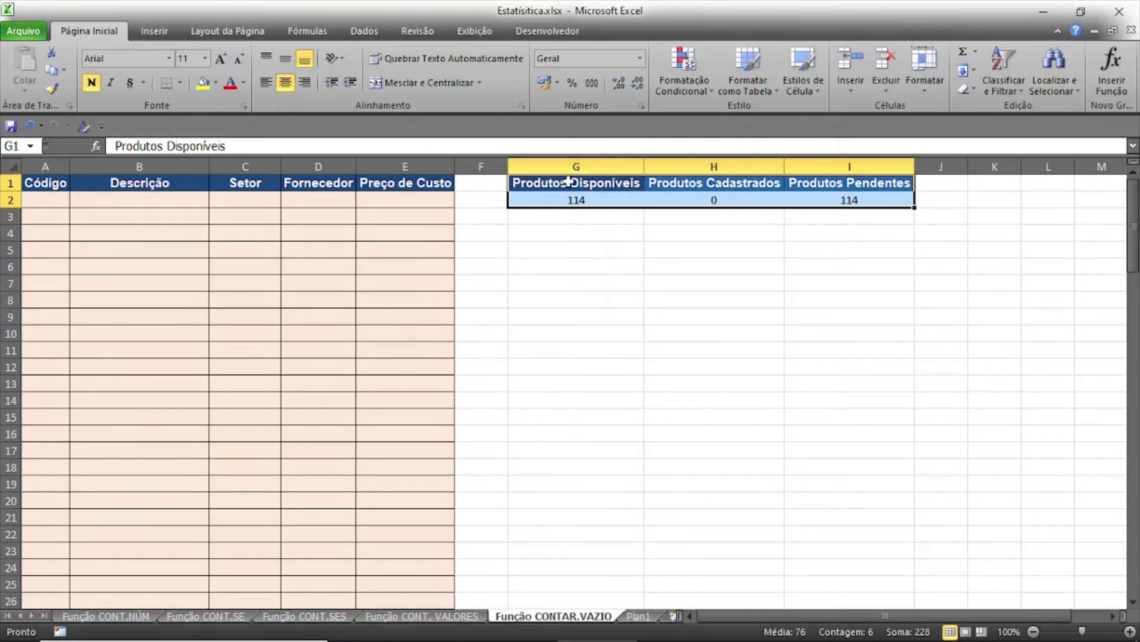
pyautogui.click(153, 31)
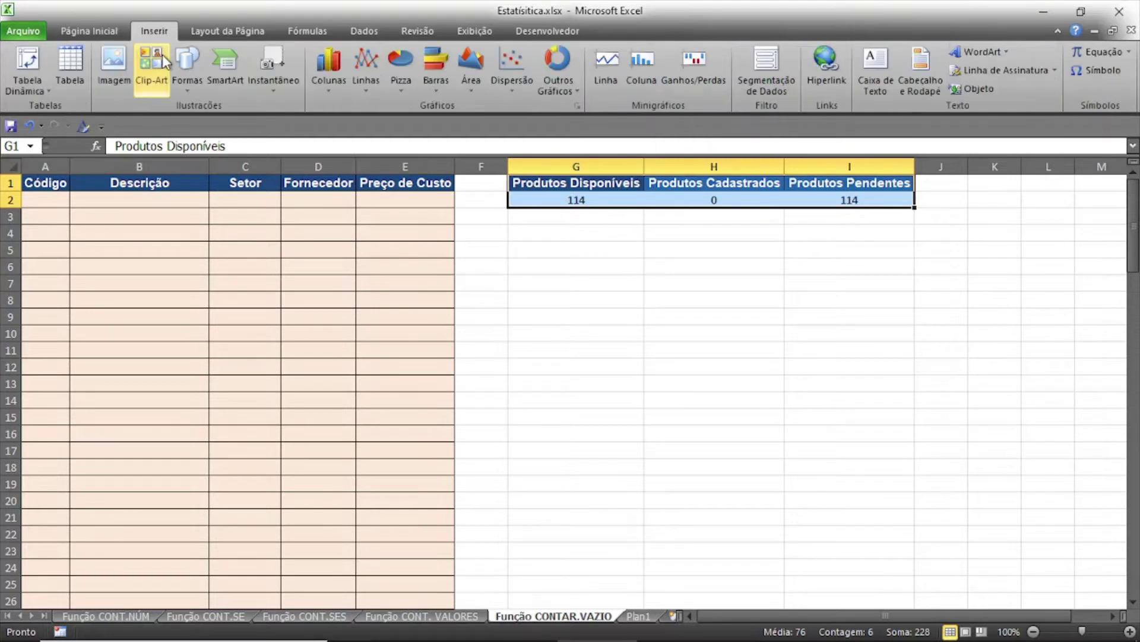
pyautogui.click(333, 88)
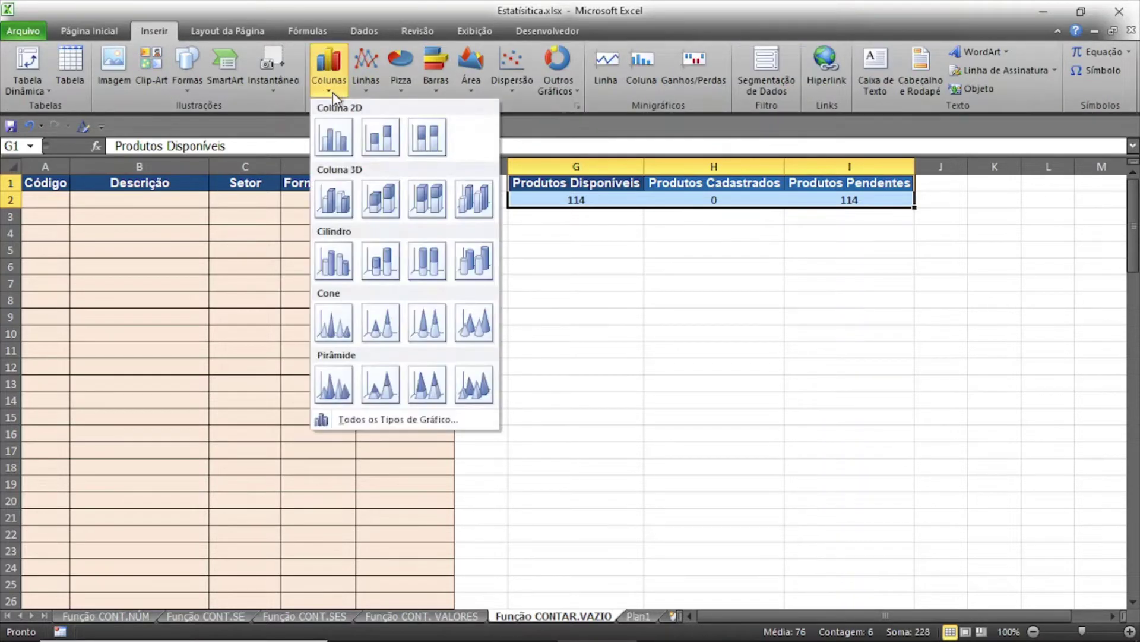
pyautogui.click(335, 144)
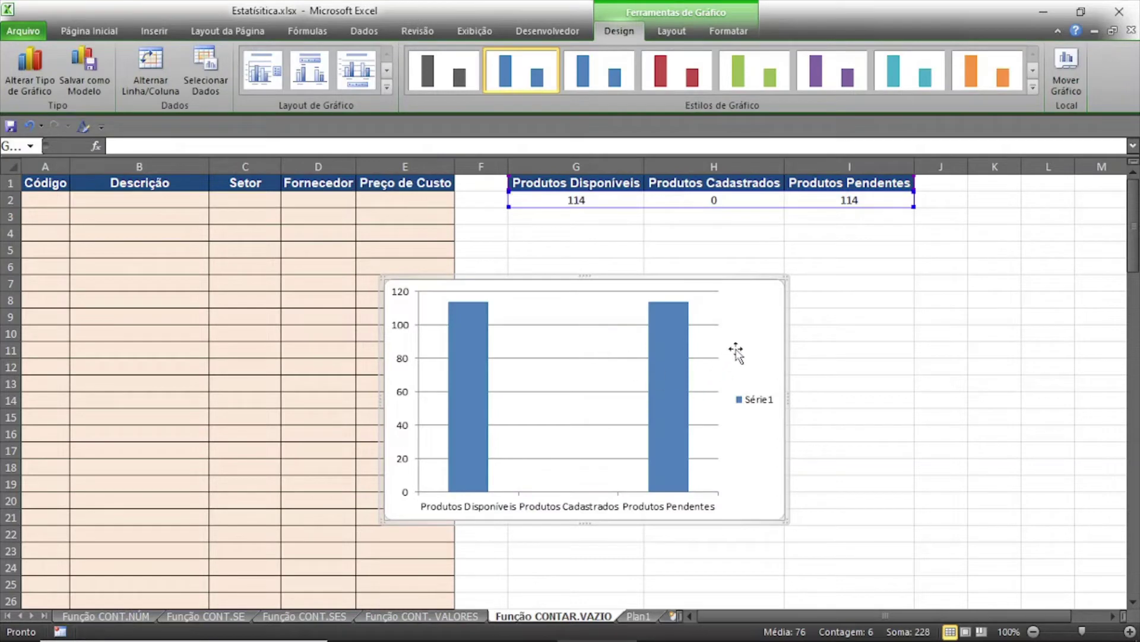
# Step: Move the chart below the summary block and stretch it to column I and row 25
pyautogui.moveTo(755, 305); pyautogui.dragTo(884, 256)
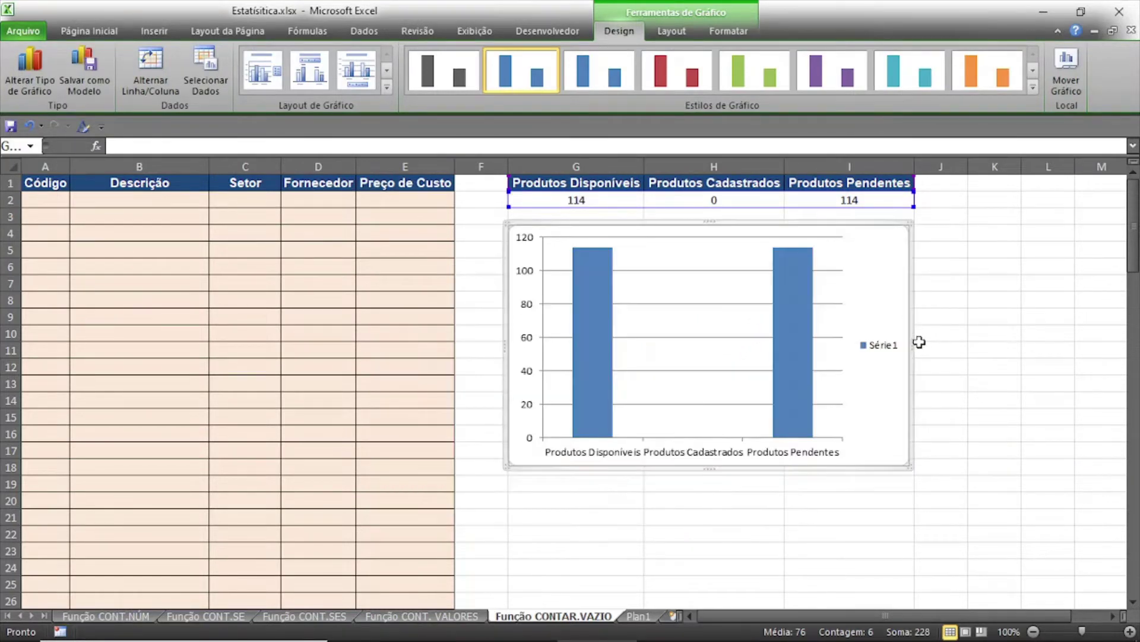
pyautogui.moveTo(909, 343); pyautogui.dragTo(917, 343)
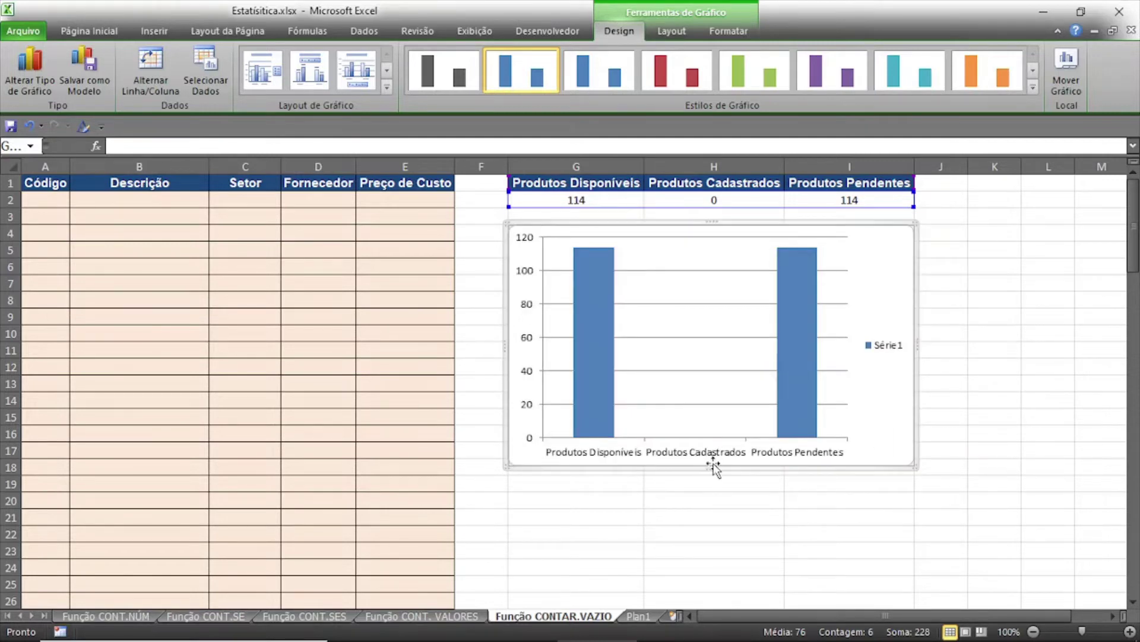
pyautogui.moveTo(709, 469); pyautogui.dragTo(713, 590)
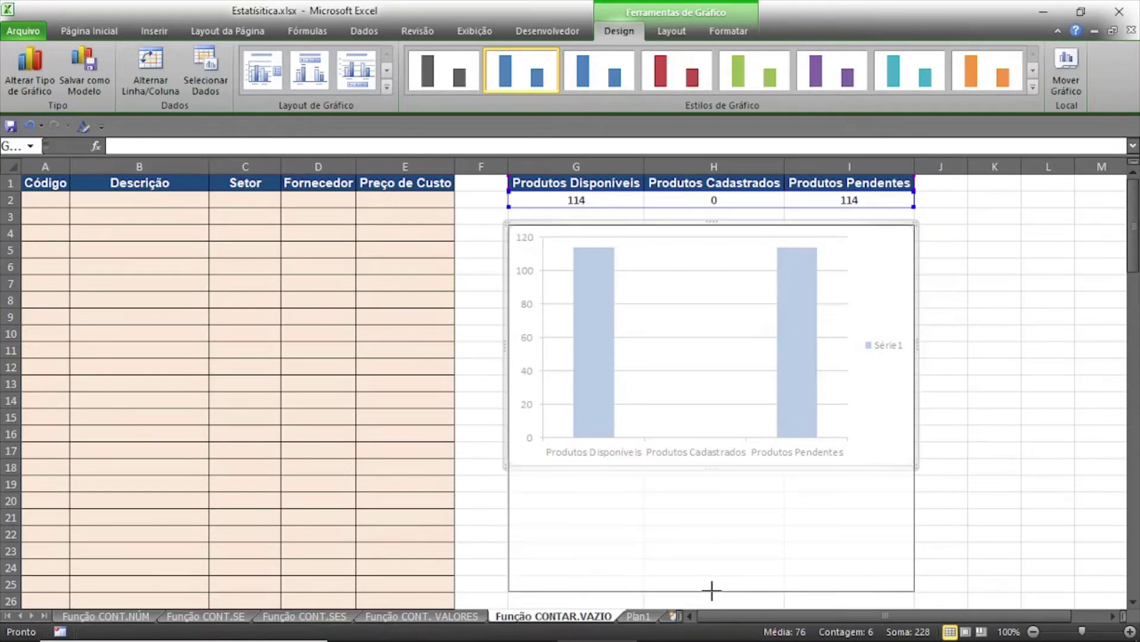
pyautogui.moveTo(712, 591); pyautogui.dragTo(712, 591)
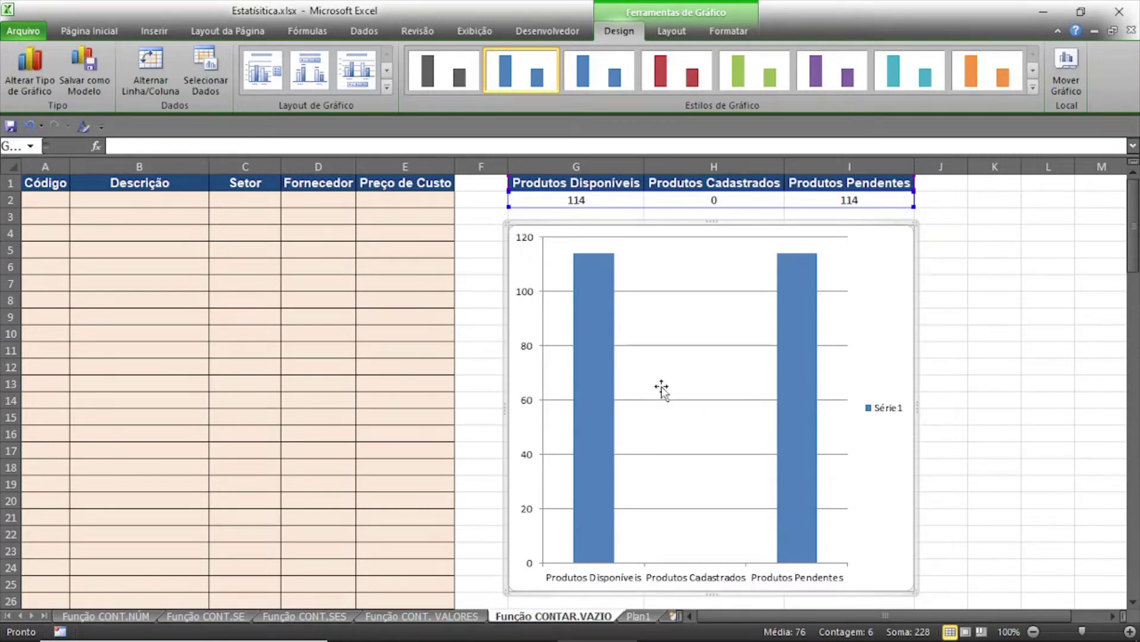
# Step: Remove the value axis, gridlines and Série 1 legend from the chart
pyautogui.click(527, 297)
pyautogui.press('Delete')
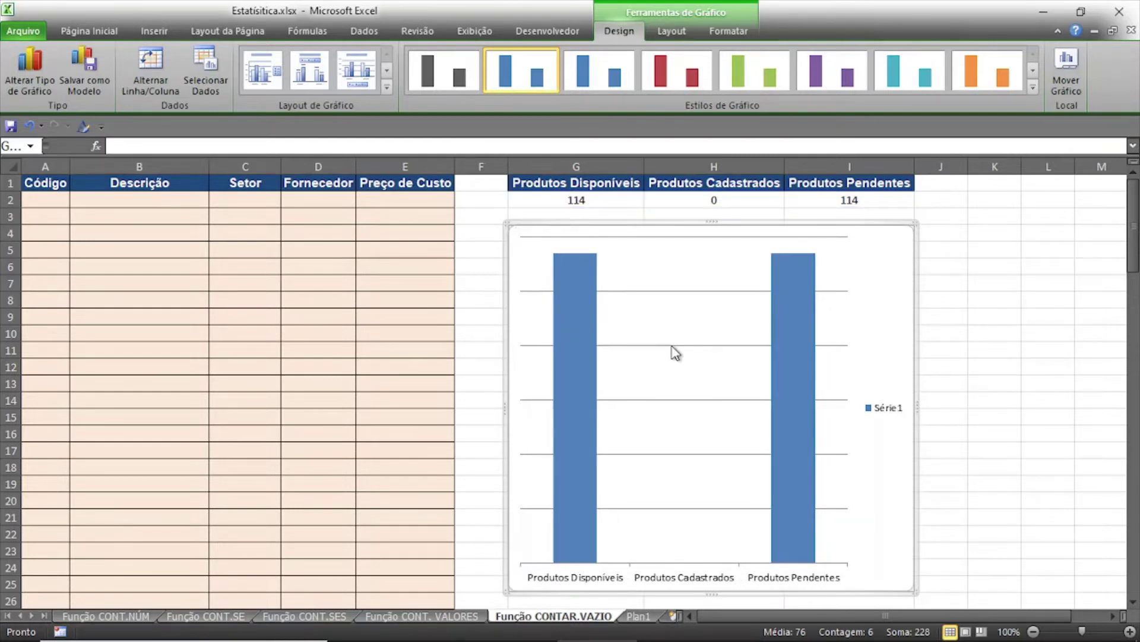
pyautogui.click(671, 346)
pyautogui.press('Delete')
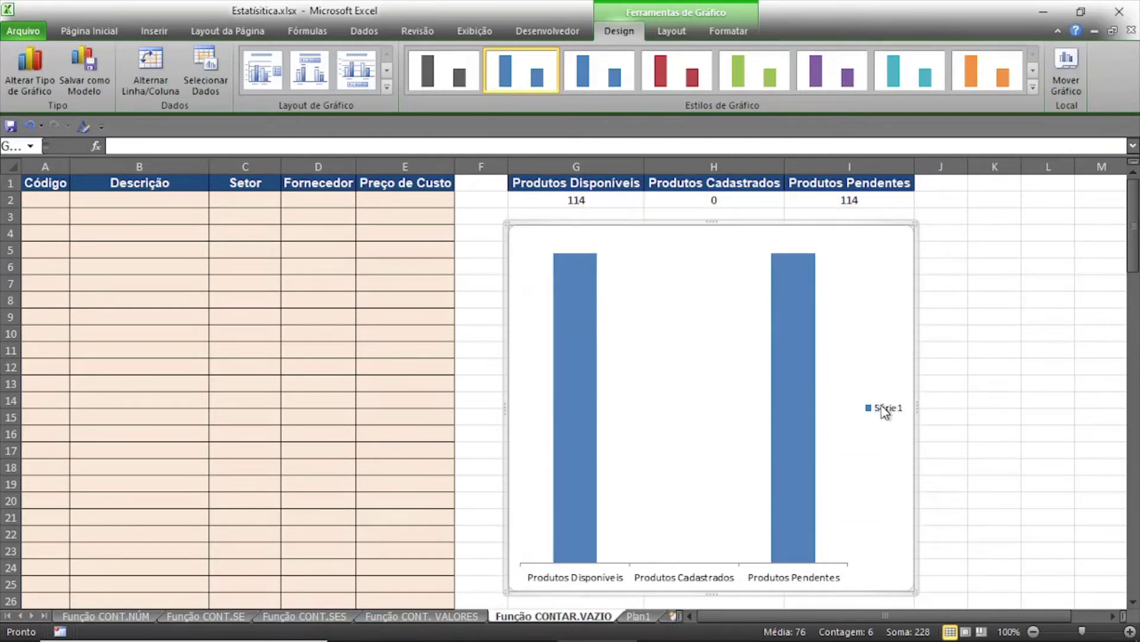
pyautogui.click(881, 407)
pyautogui.press('Delete')
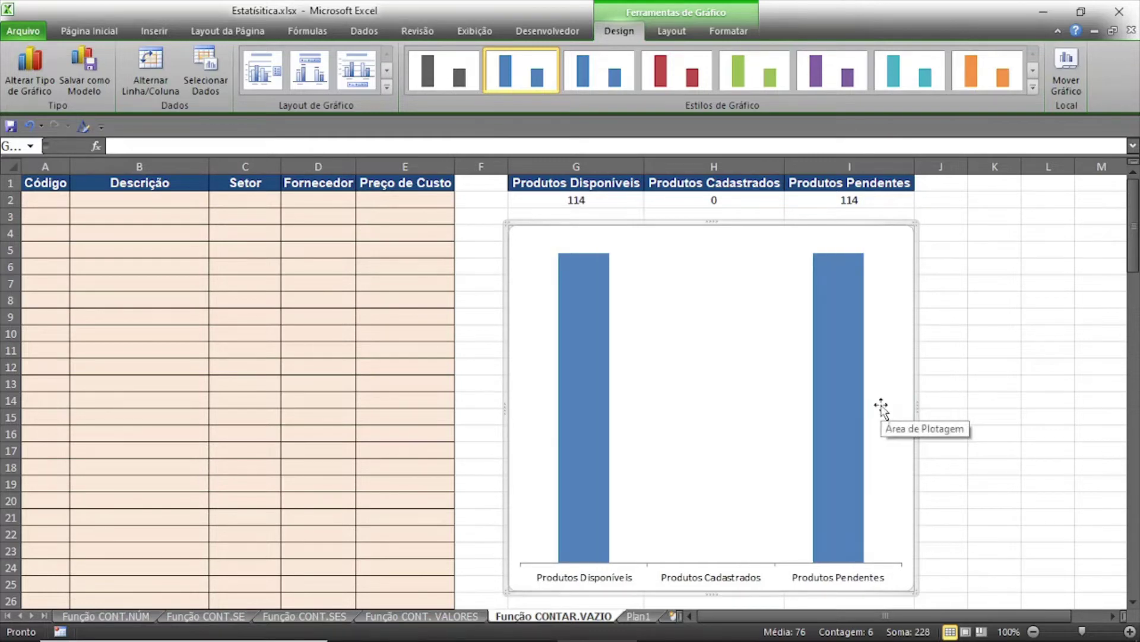
# Step: Add data labels 114, 0 and 114 above the bars and make them bold
pyautogui.click(593, 343)
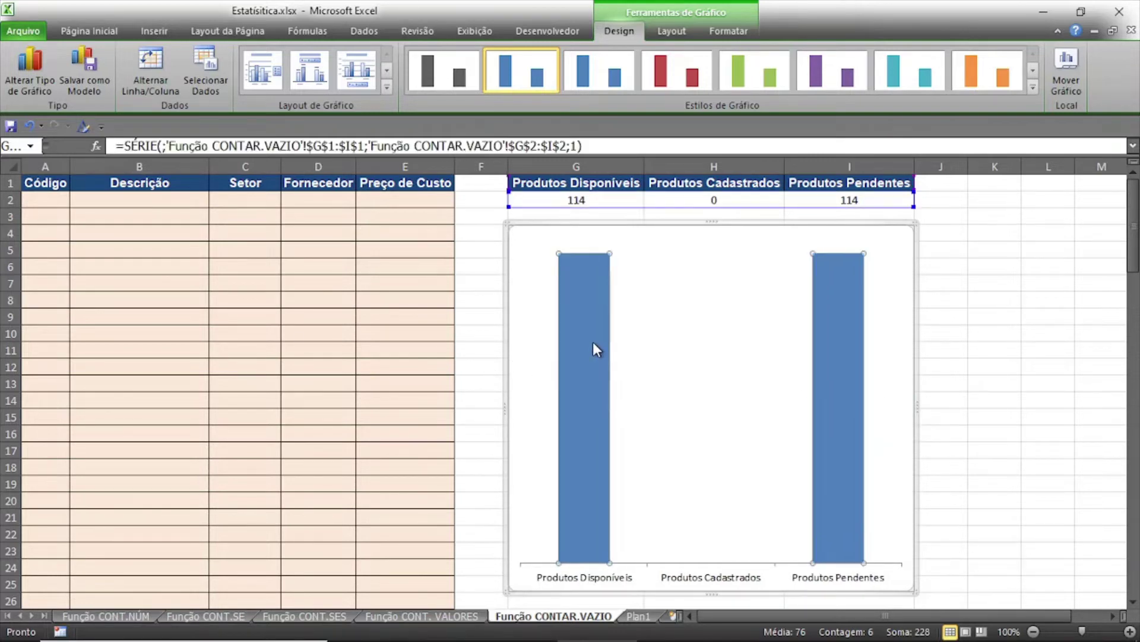
pyautogui.rightClick(592, 343)
pyautogui.click(653, 449)
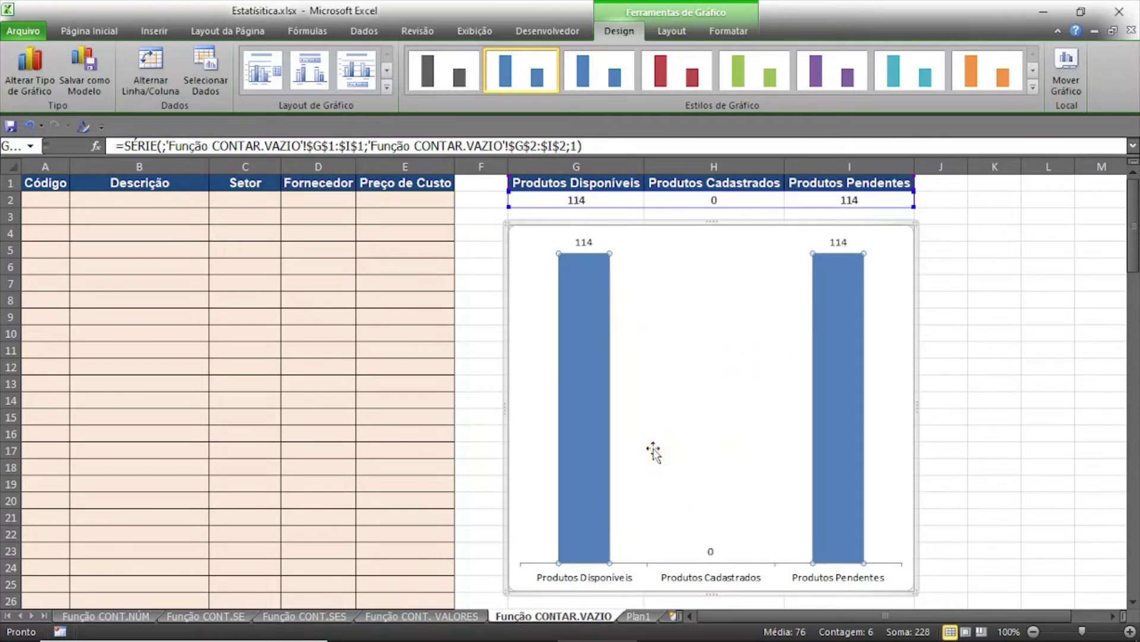
pyautogui.click(582, 242)
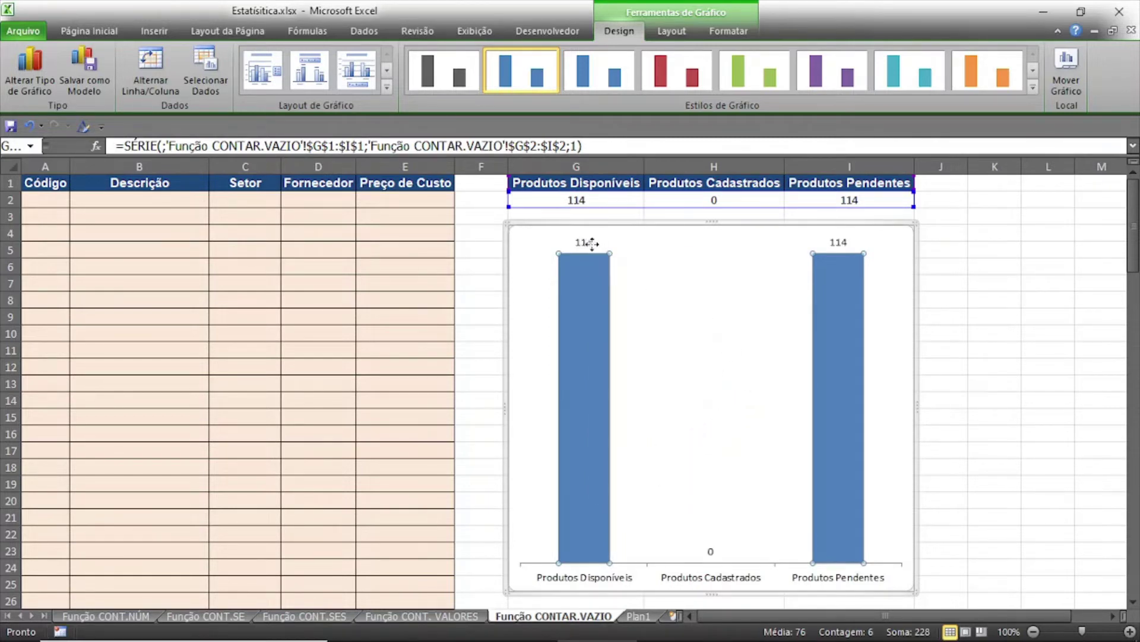
pyautogui.click(643, 267)
pyautogui.click(584, 242)
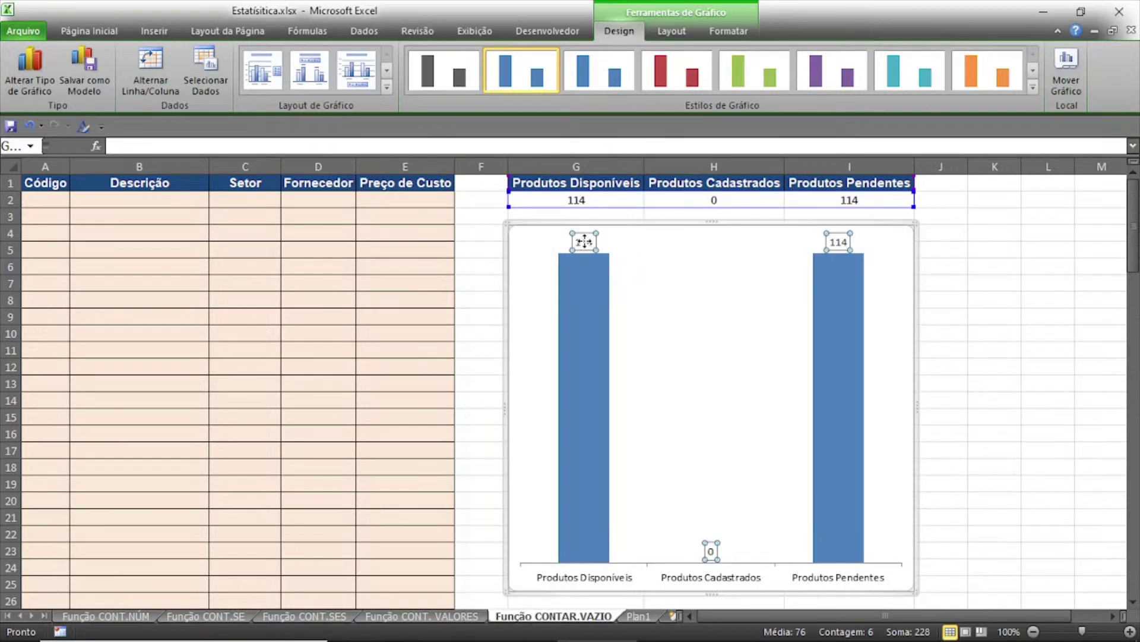
pyautogui.click(108, 27)
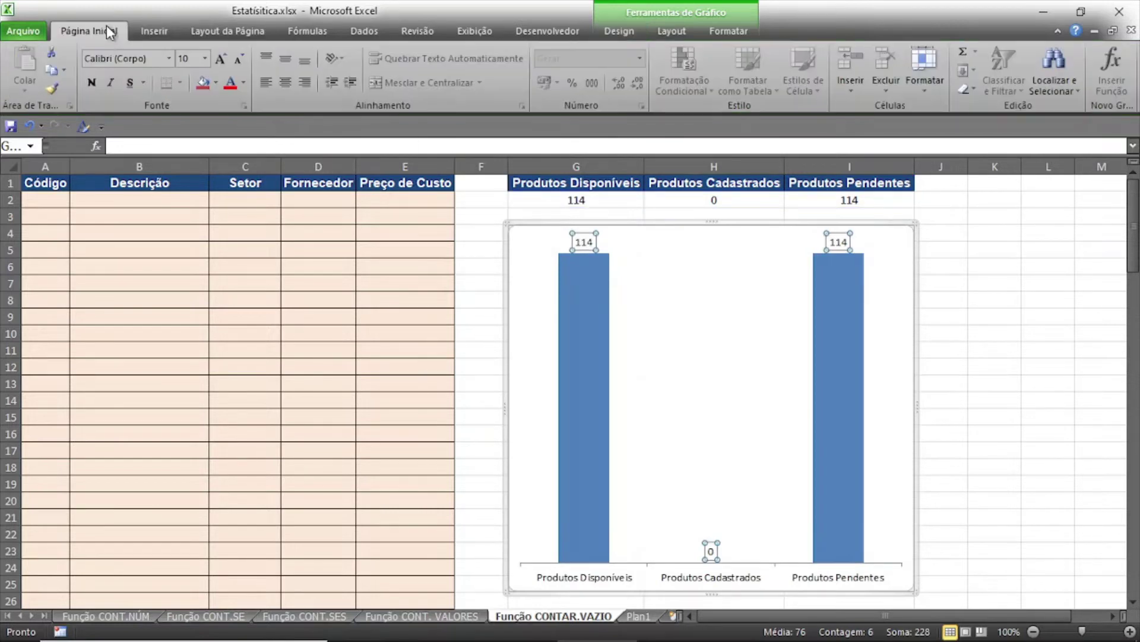
pyautogui.click(92, 83)
pyautogui.click(584, 310)
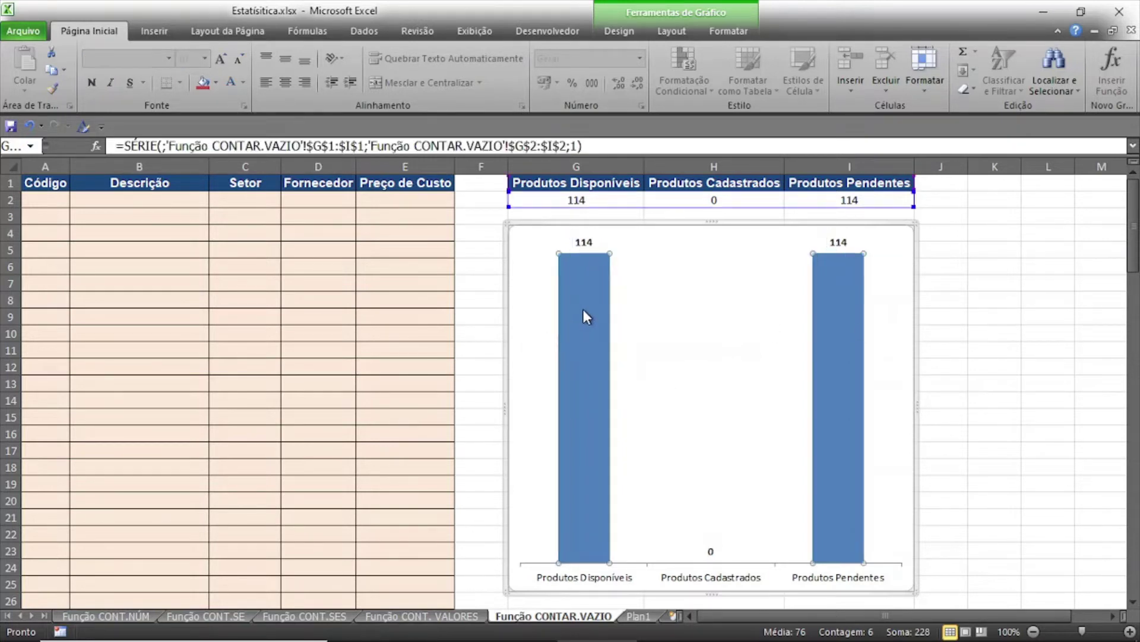
pyautogui.click(583, 310)
# Step: Fill the Produtos Disponíveis bar dark blue and the Produtos Pendentes bar Vermelho Ênfase 2
pyautogui.click(215, 82)
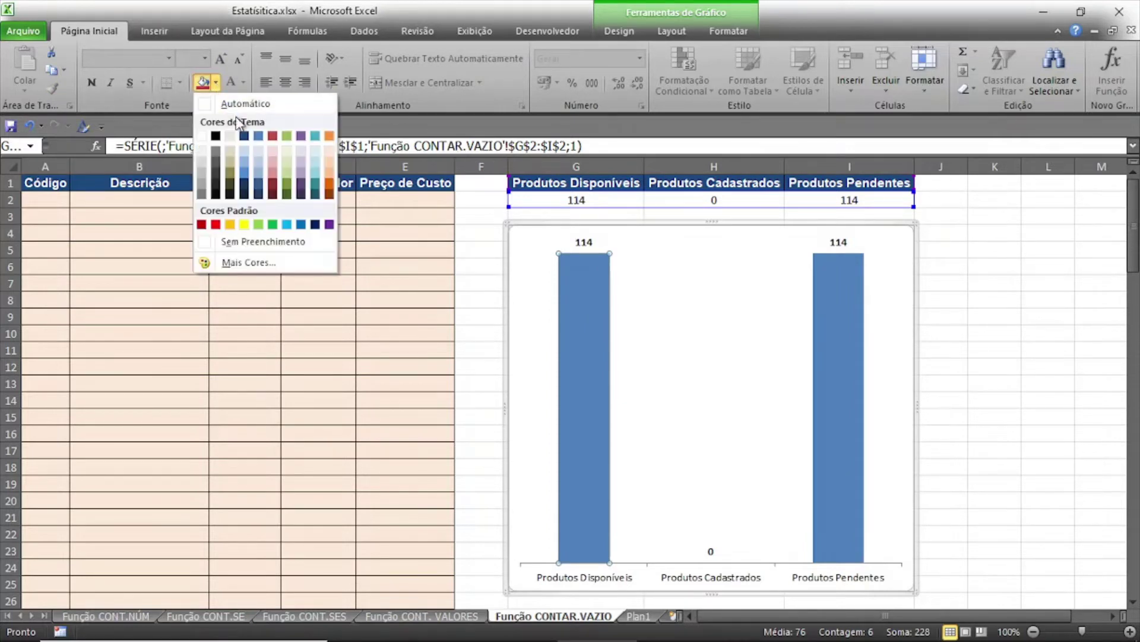
pyautogui.click(245, 139)
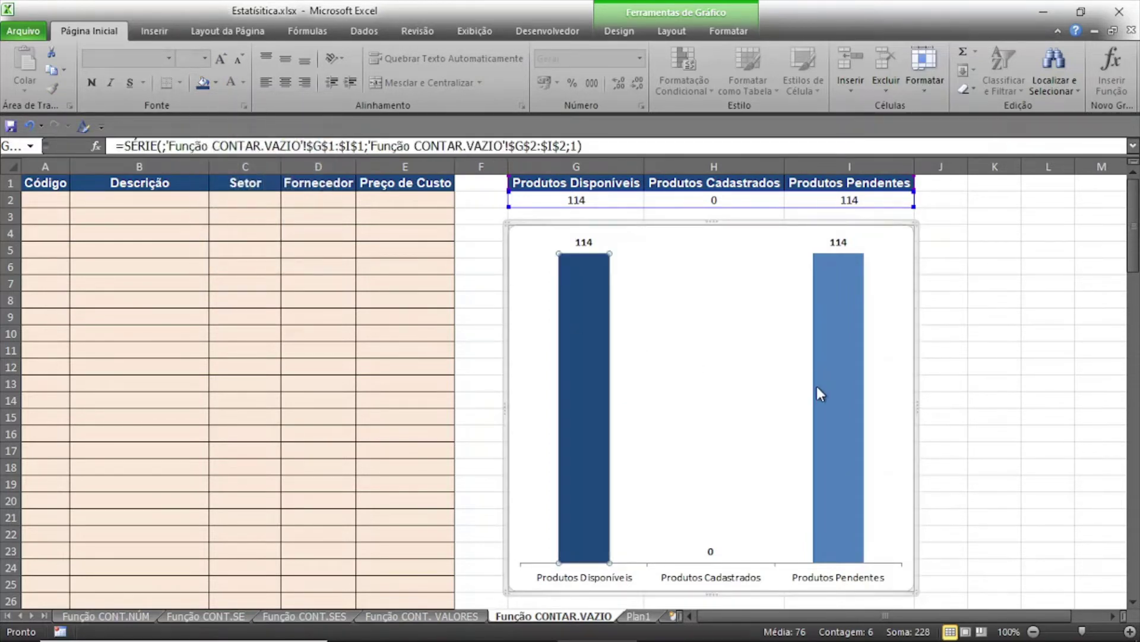
pyautogui.click(831, 291)
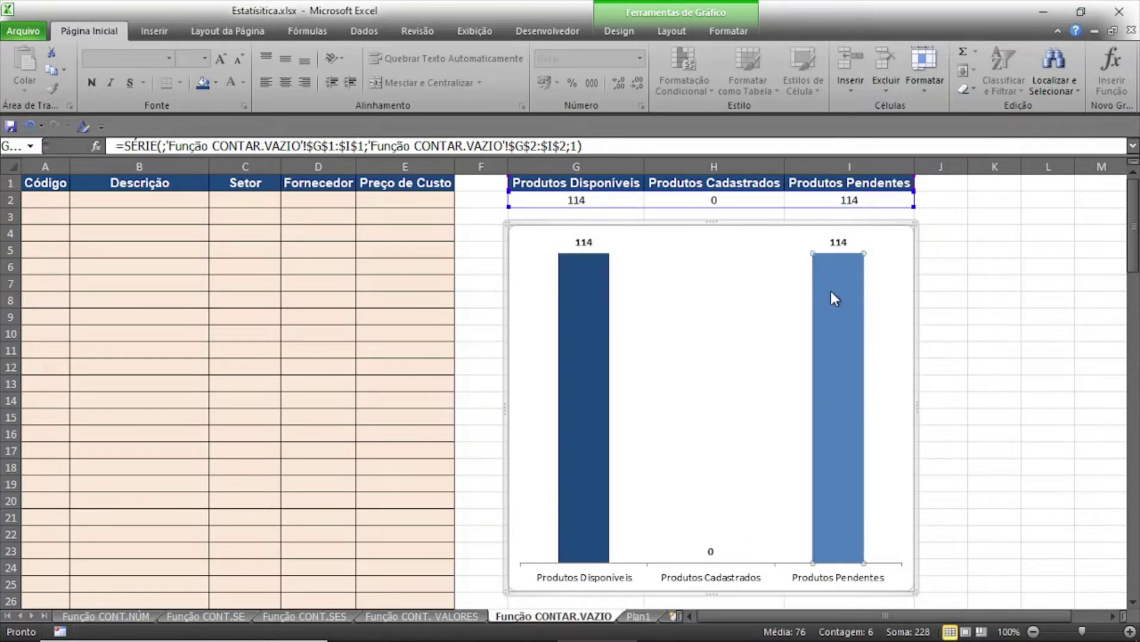
pyautogui.click(215, 86)
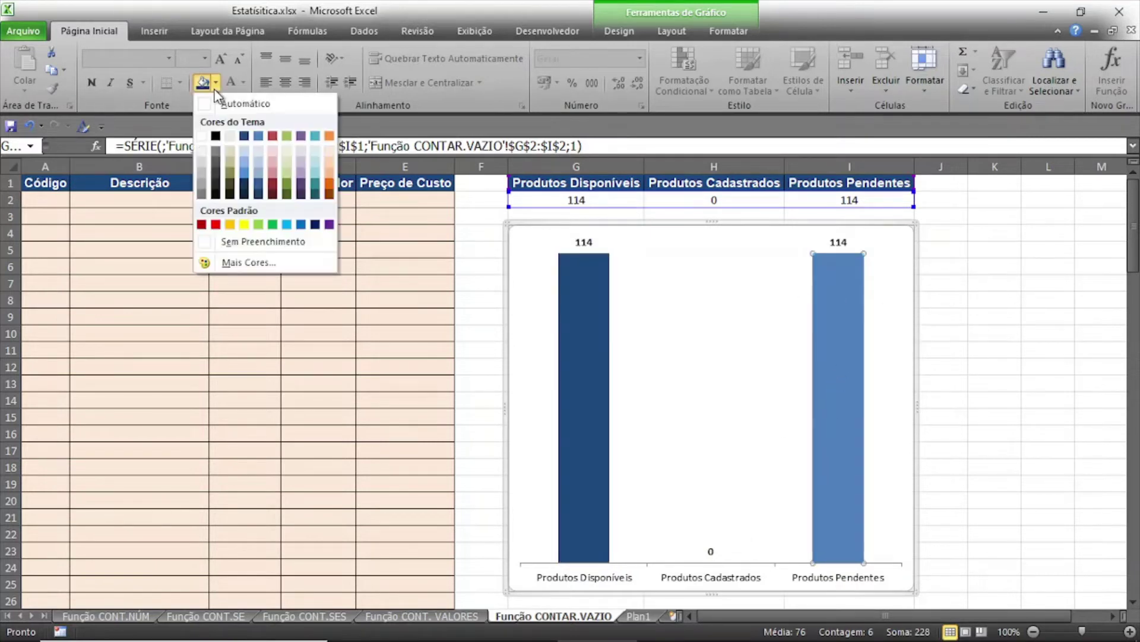
pyautogui.click(273, 135)
pyautogui.click(1031, 420)
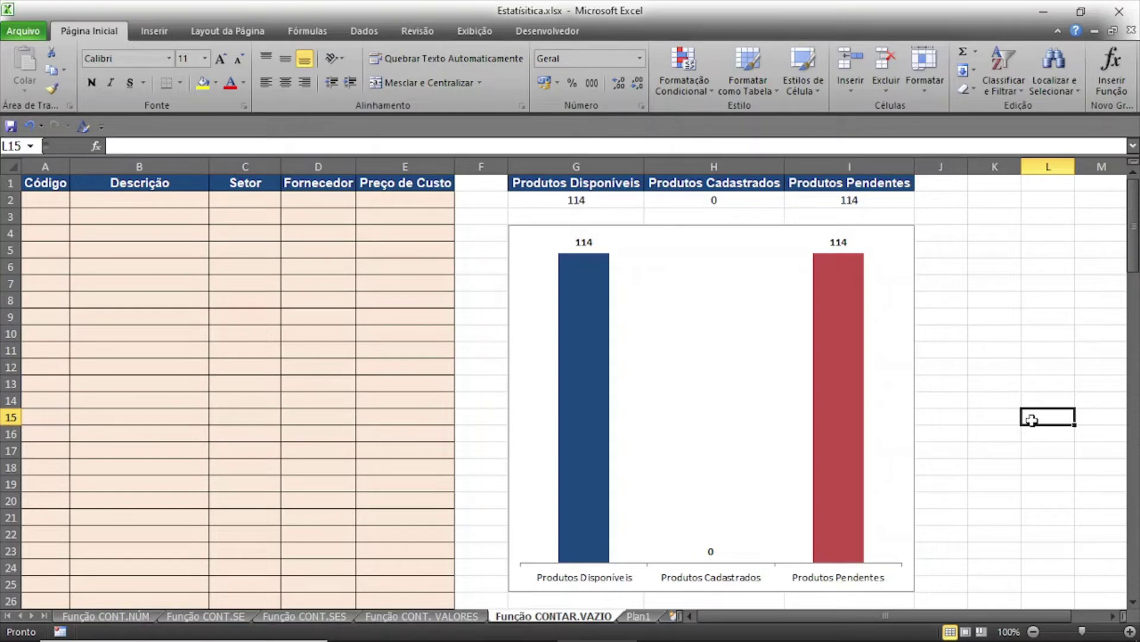
# Step: Fill the chart's outer chart area blue
pyautogui.click(521, 240)
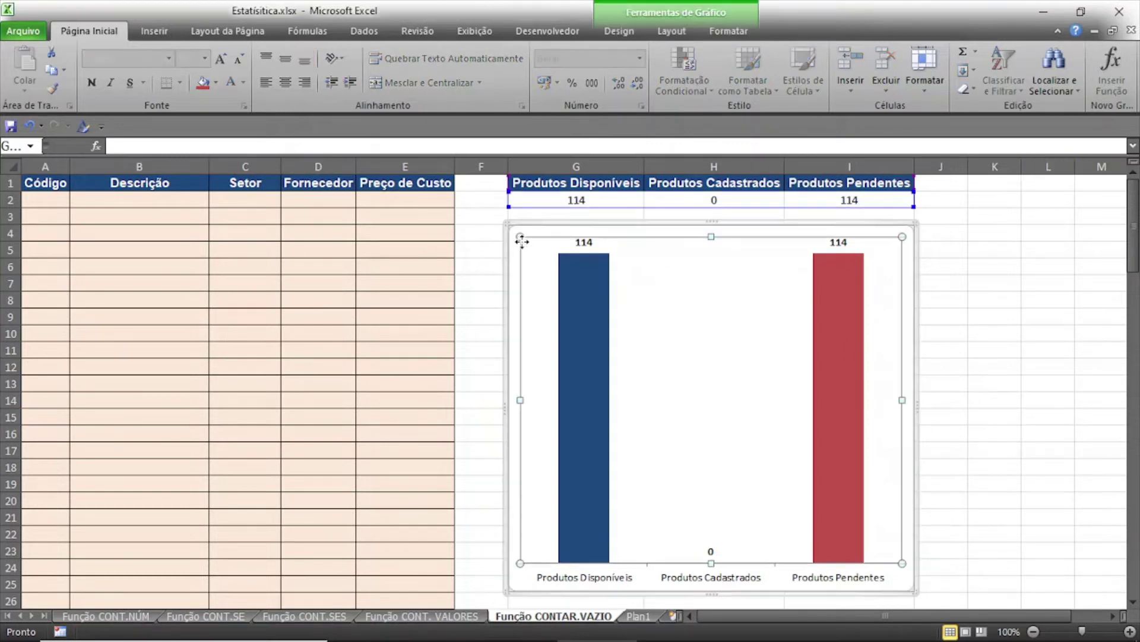
pyautogui.click(526, 230)
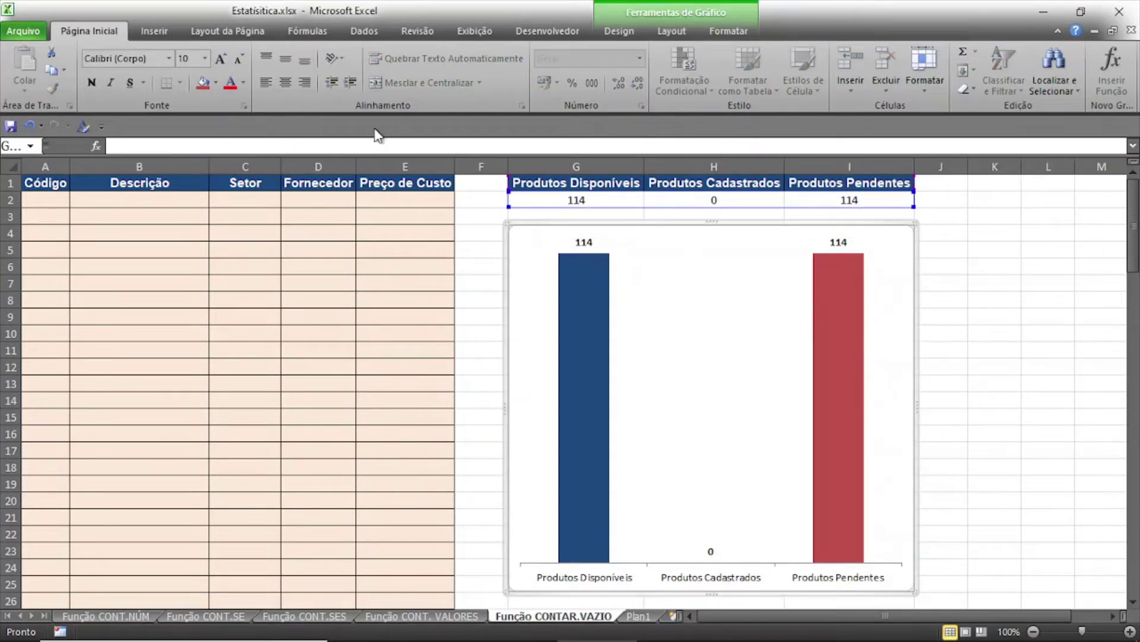
pyautogui.click(217, 84)
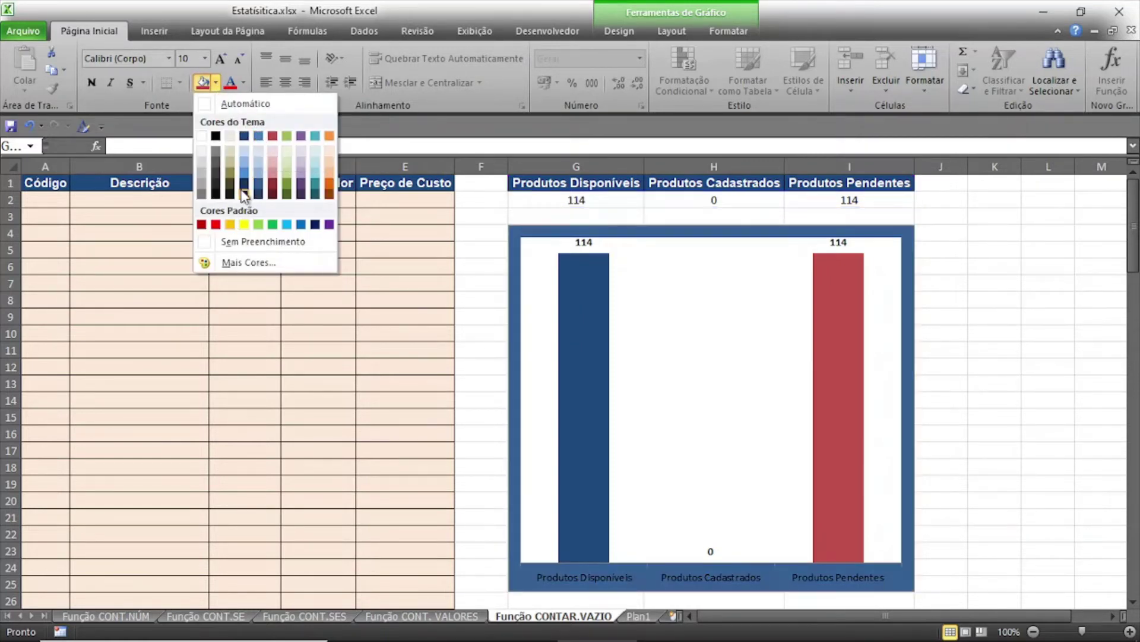
pyautogui.click(259, 137)
# Step: Fill the plot area behind the bars pale blue
pyautogui.click(689, 276)
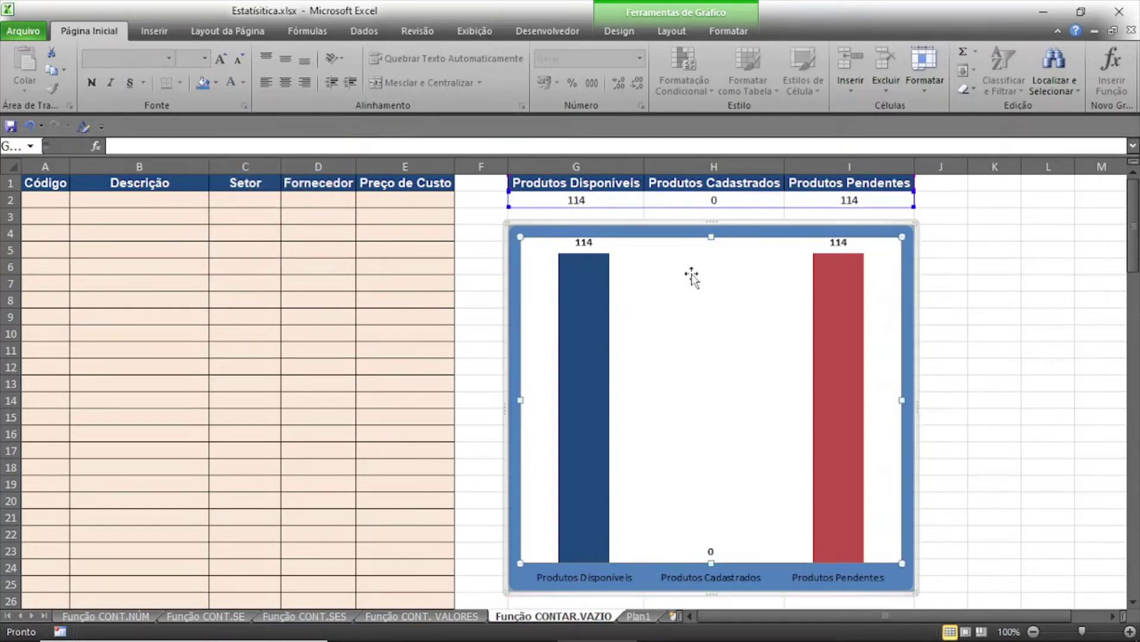
pyautogui.click(216, 83)
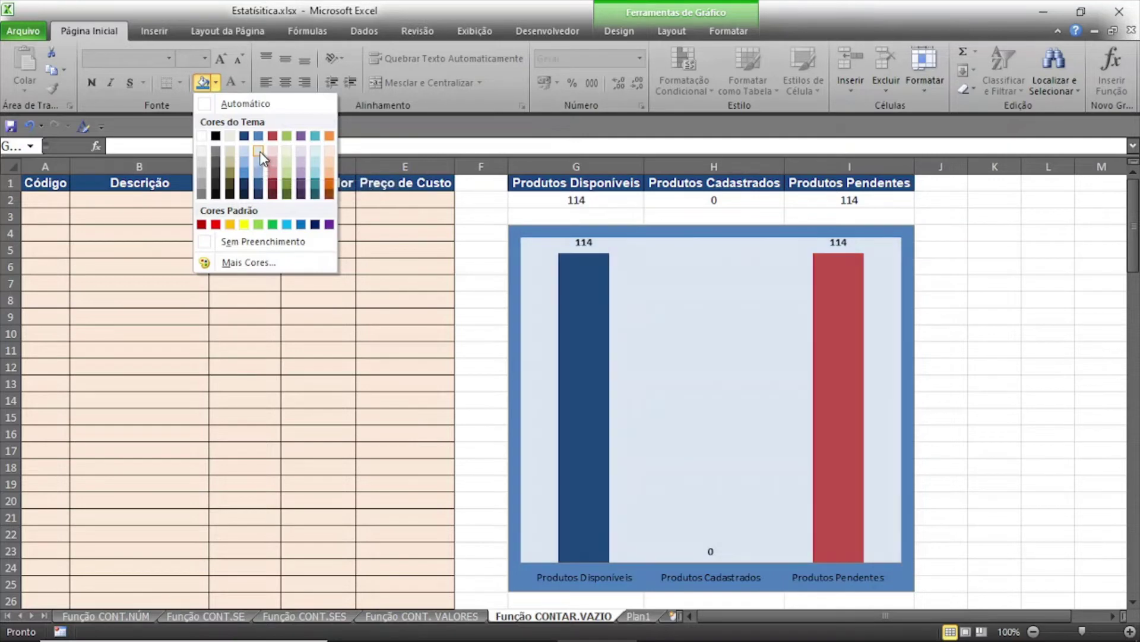
pyautogui.click(259, 151)
pyautogui.click(1041, 377)
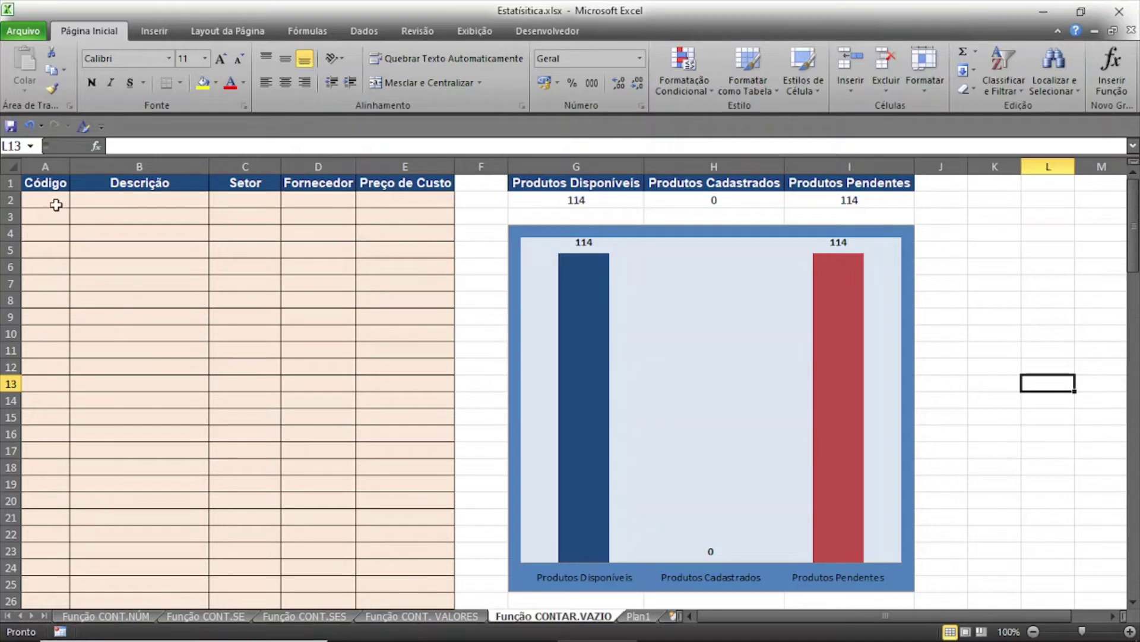
pyautogui.click(558, 183)
pyautogui.moveTo(644, 183); pyautogui.dragTo(834, 199)
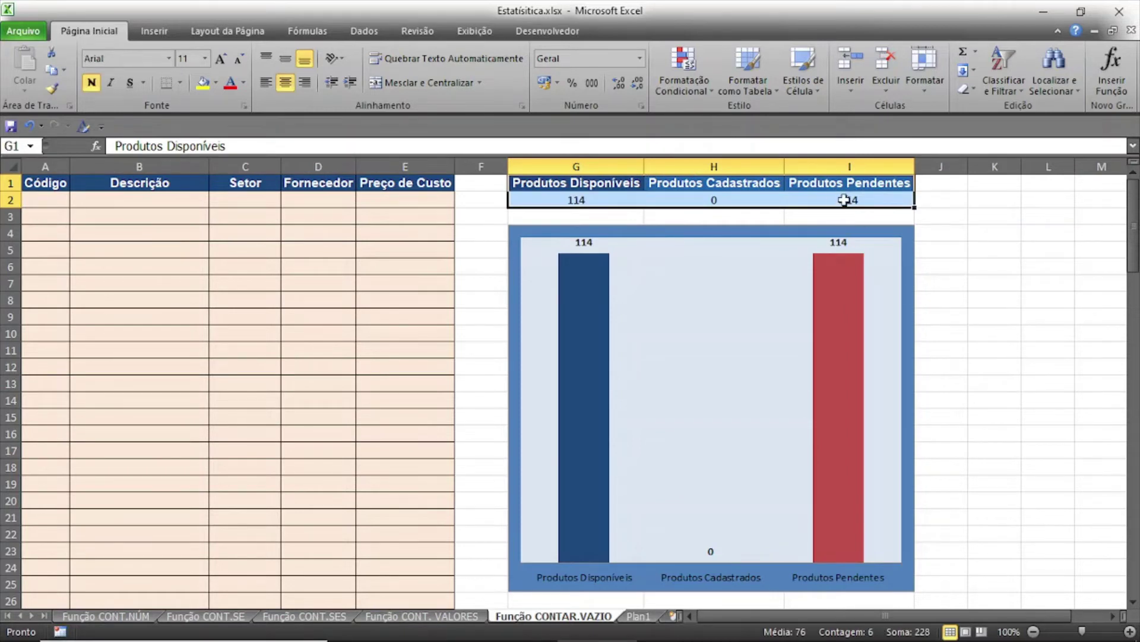
pyautogui.rightClick(844, 199)
pyautogui.click(903, 427)
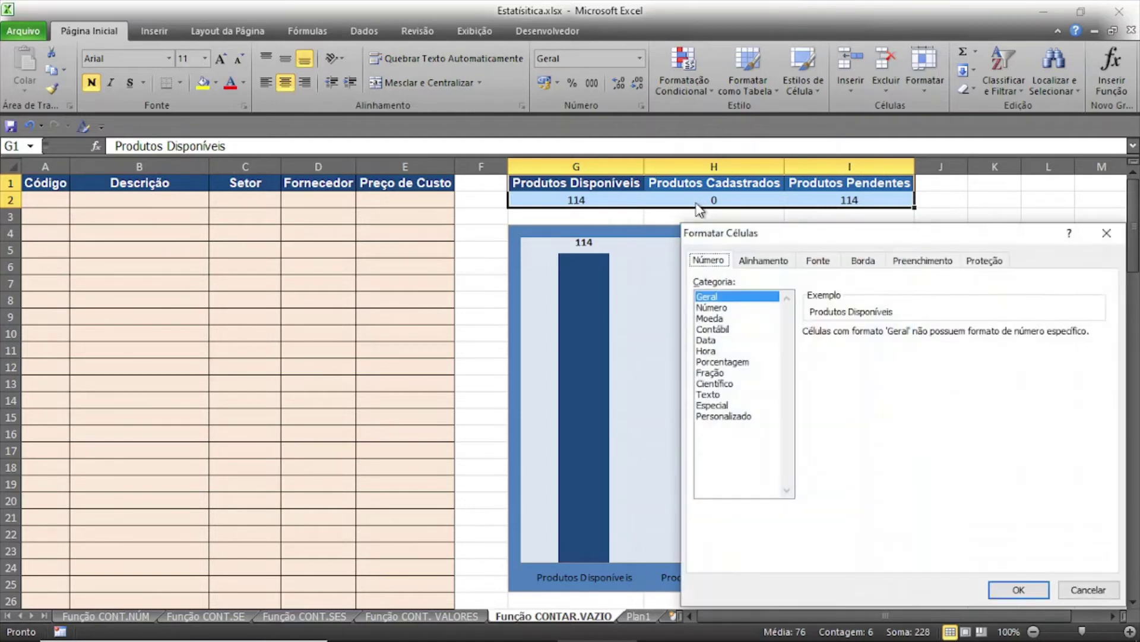
# Step: Give the summary block G1:I2 an outline with dotted inner borders
pyautogui.click(870, 264)
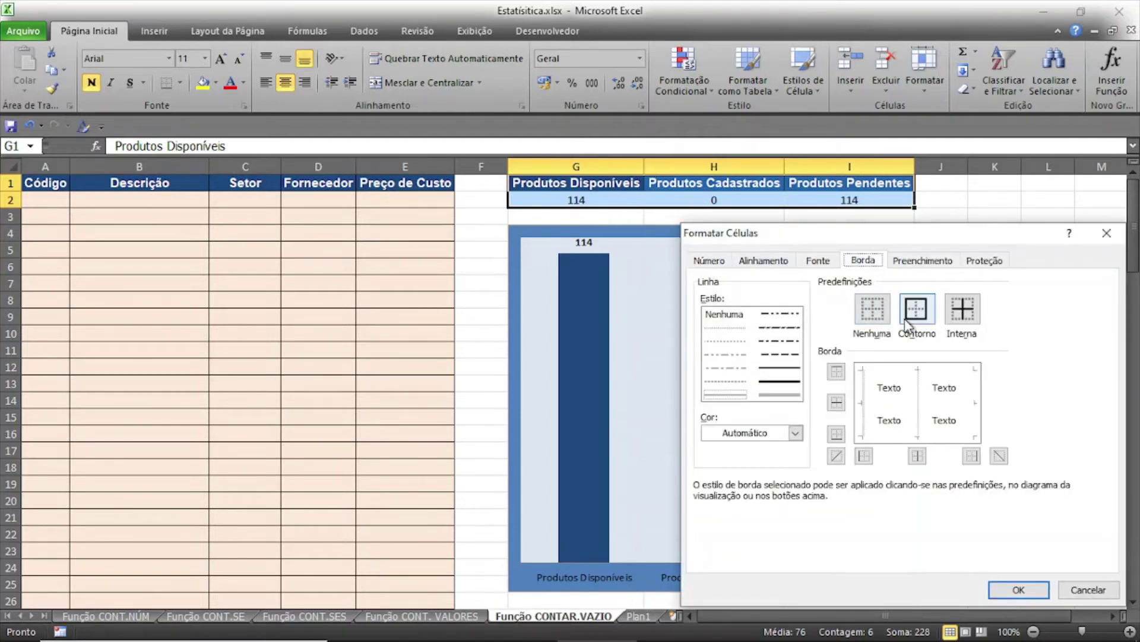
pyautogui.click(725, 327)
pyautogui.click(961, 312)
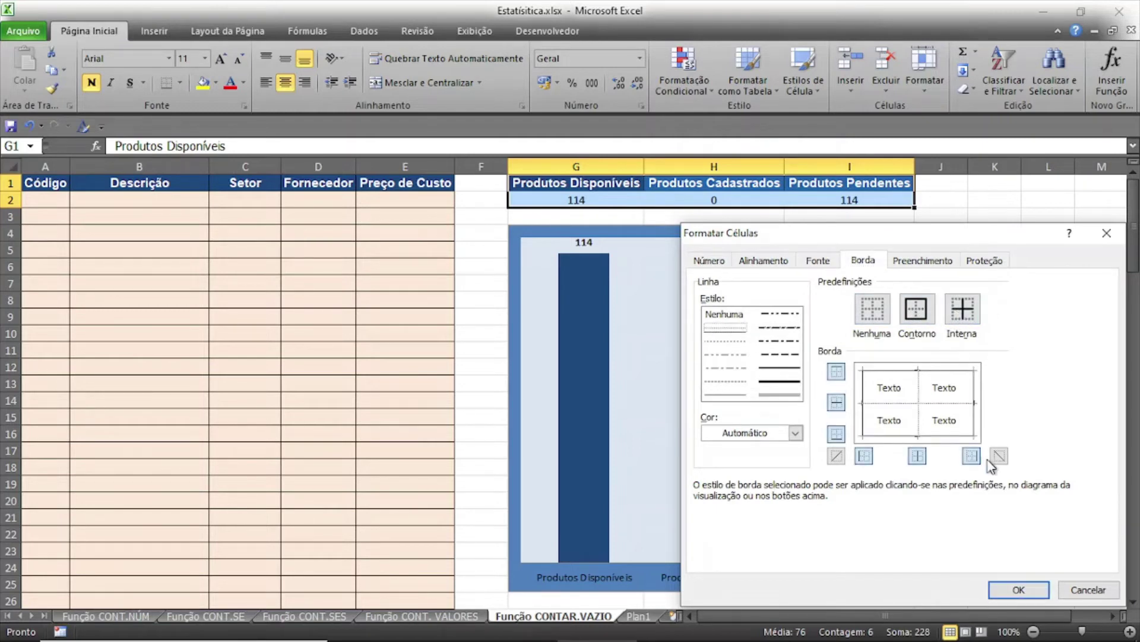
pyautogui.click(1020, 589)
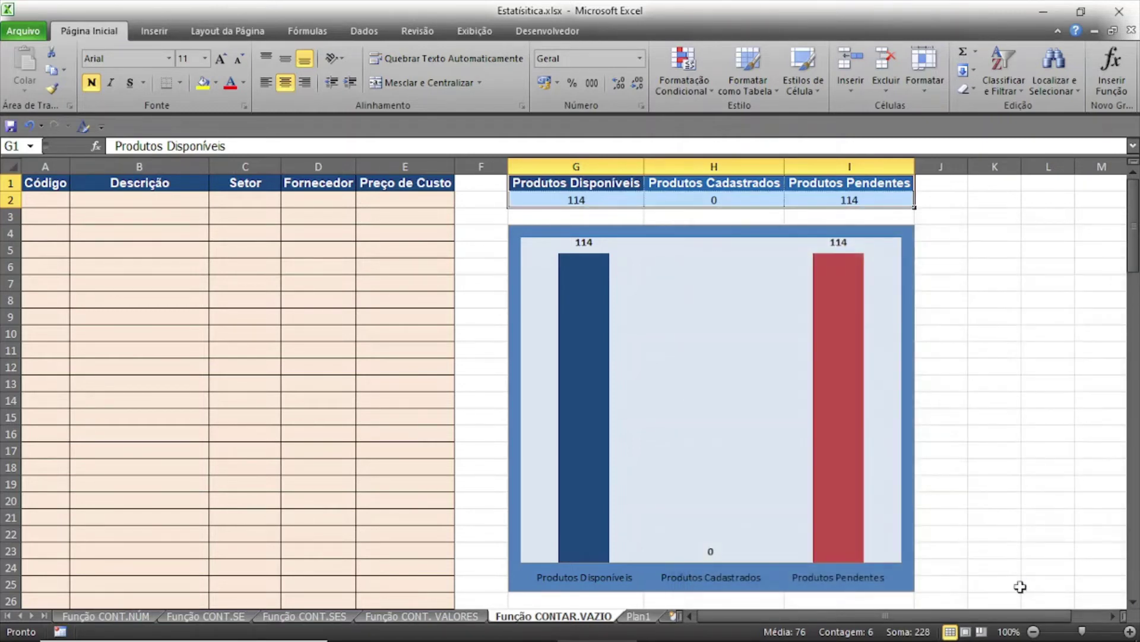
pyautogui.click(1027, 353)
# Step: Shade the count cells G2:I2 light blue
pyautogui.click(592, 200)
pyautogui.moveTo(592, 200); pyautogui.dragTo(793, 200)
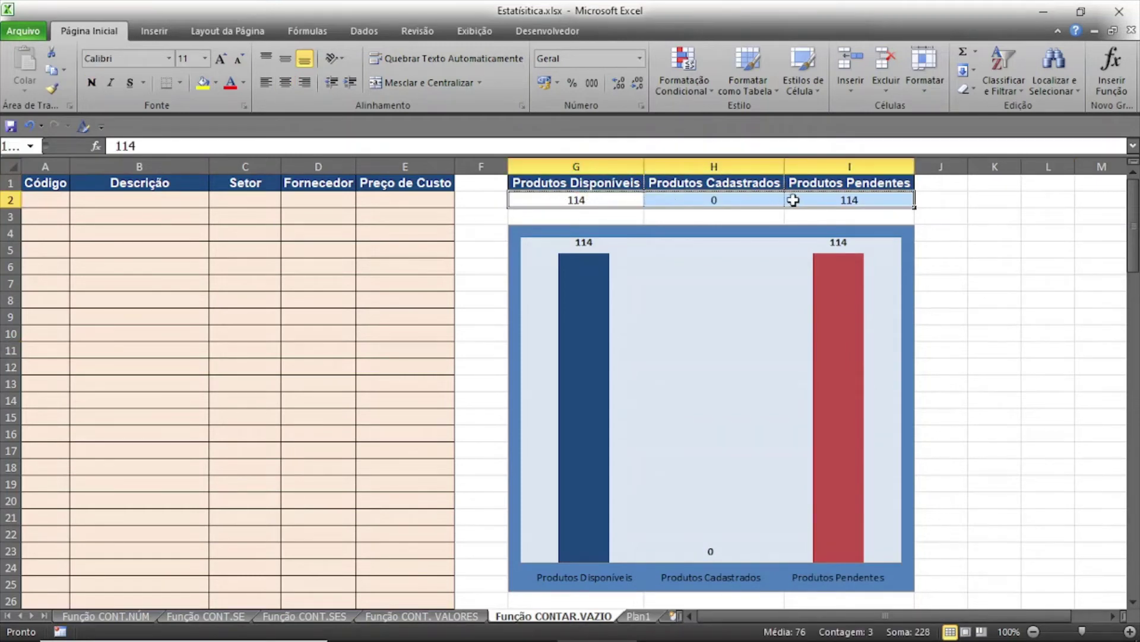
pyautogui.click(216, 84)
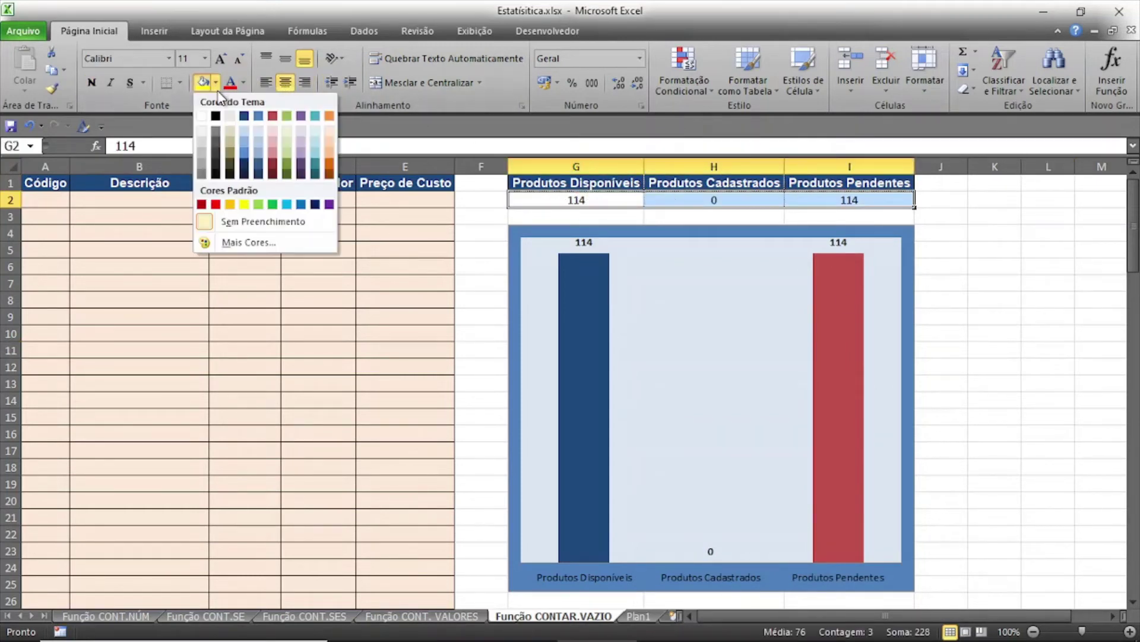
pyautogui.click(259, 131)
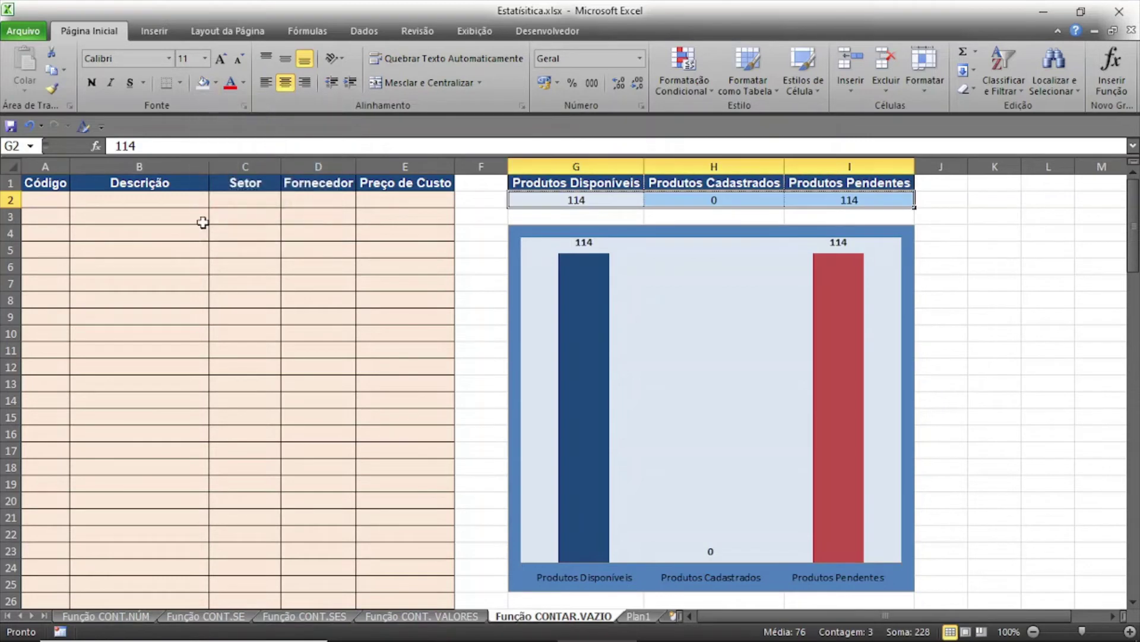
# Step: Enter the first product row: 1000, Álcool Líquido, Manutenção, Azul, R$ 5,48
pyautogui.click(55, 200)
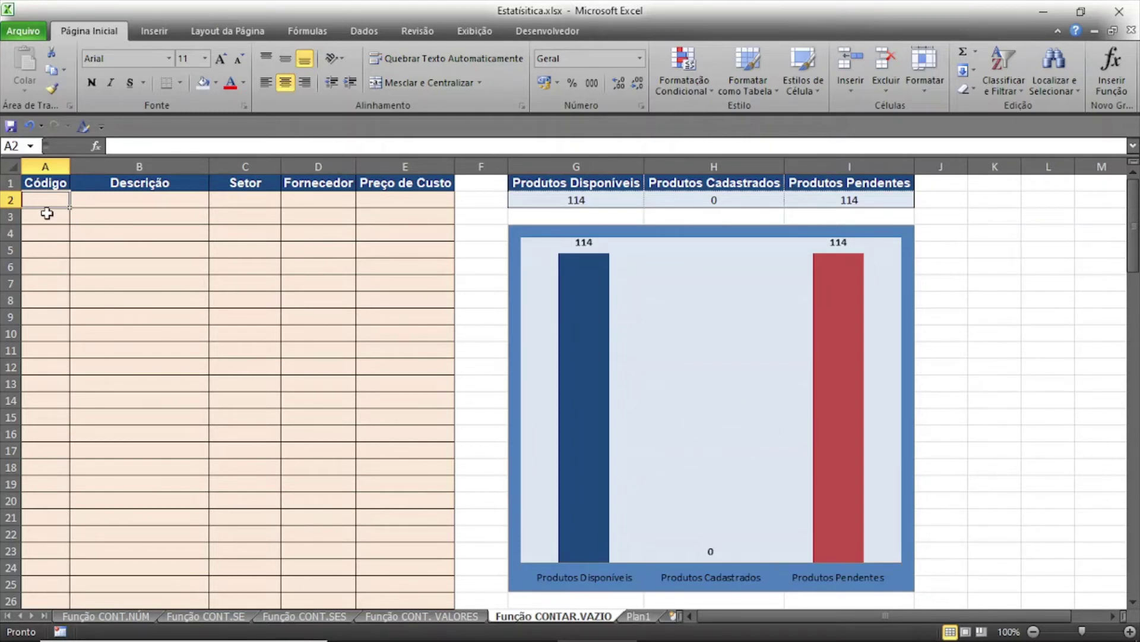
pyautogui.write('1')
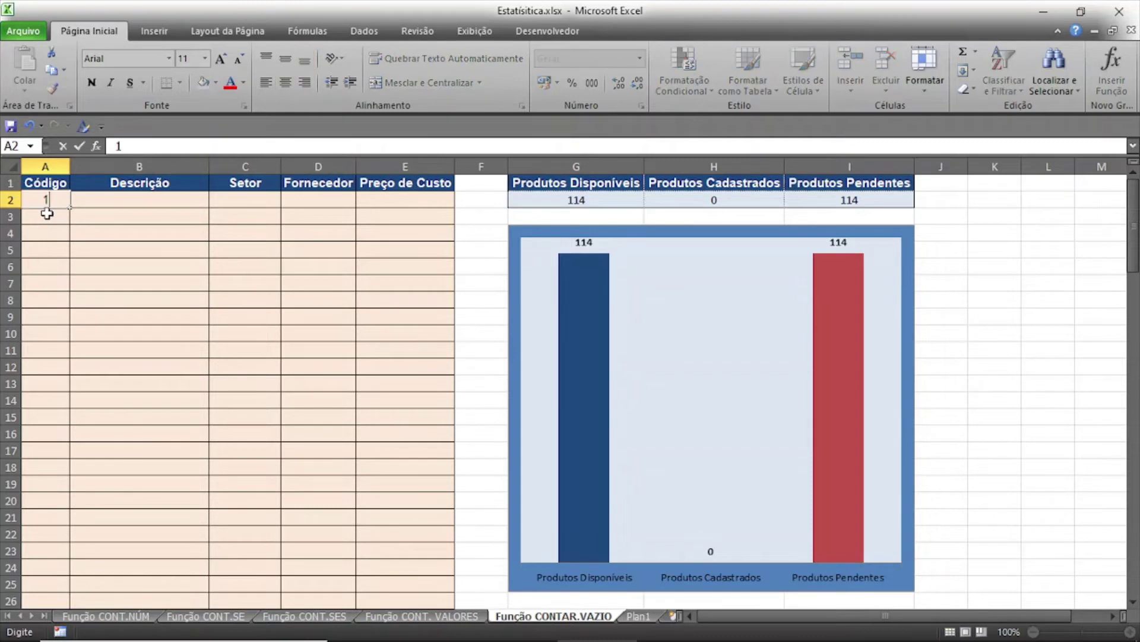
pyautogui.write('000')
pyautogui.press('Tab')
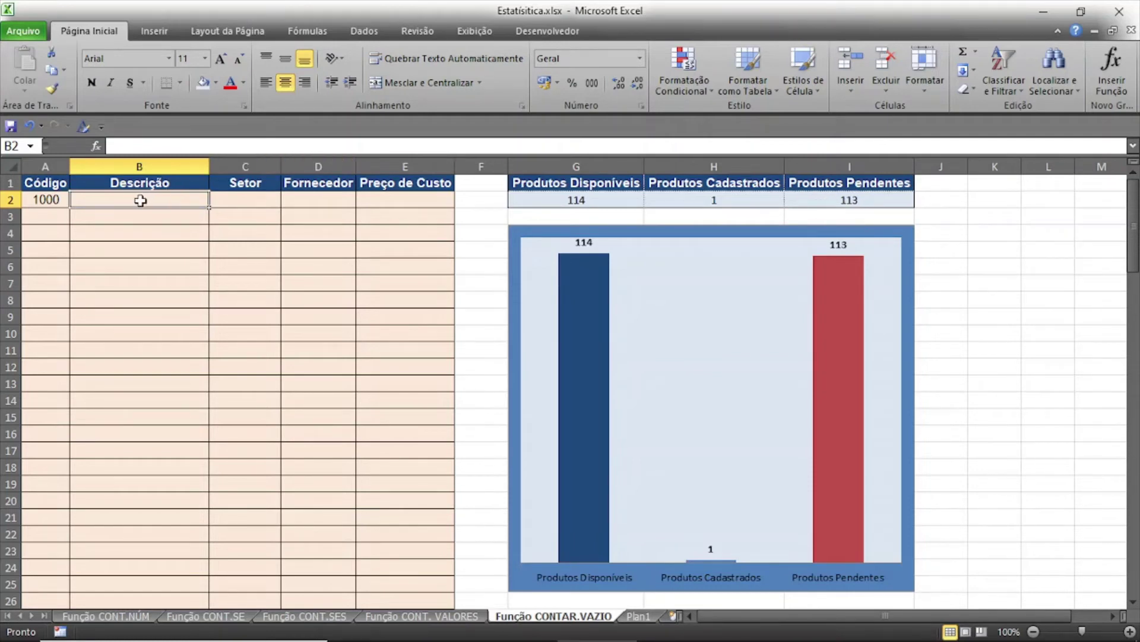
pyautogui.write('Ál')
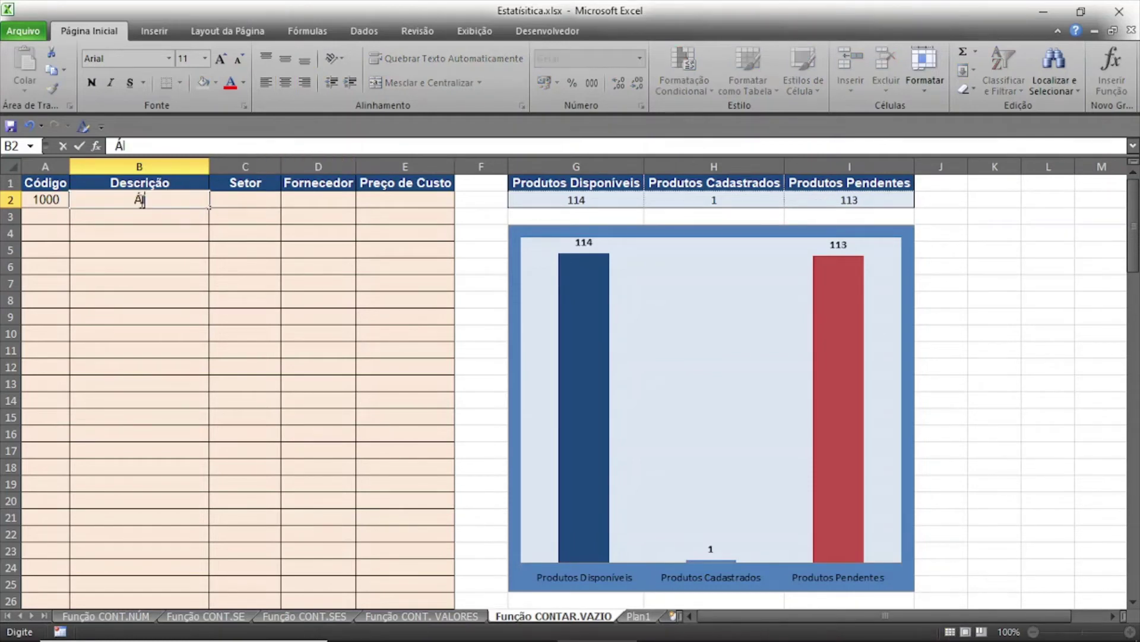
pyautogui.write('coo')
pyautogui.write('l Li')
pyautogui.write('qui')
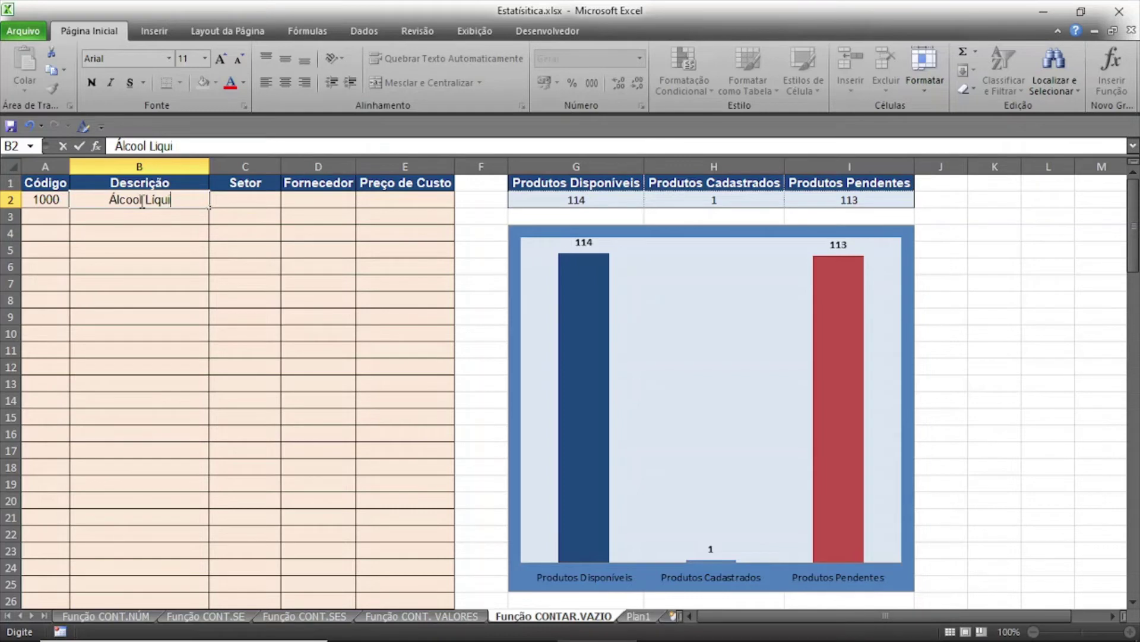
pyautogui.write('do')
pyautogui.press('Tab')
pyautogui.write('Manut')
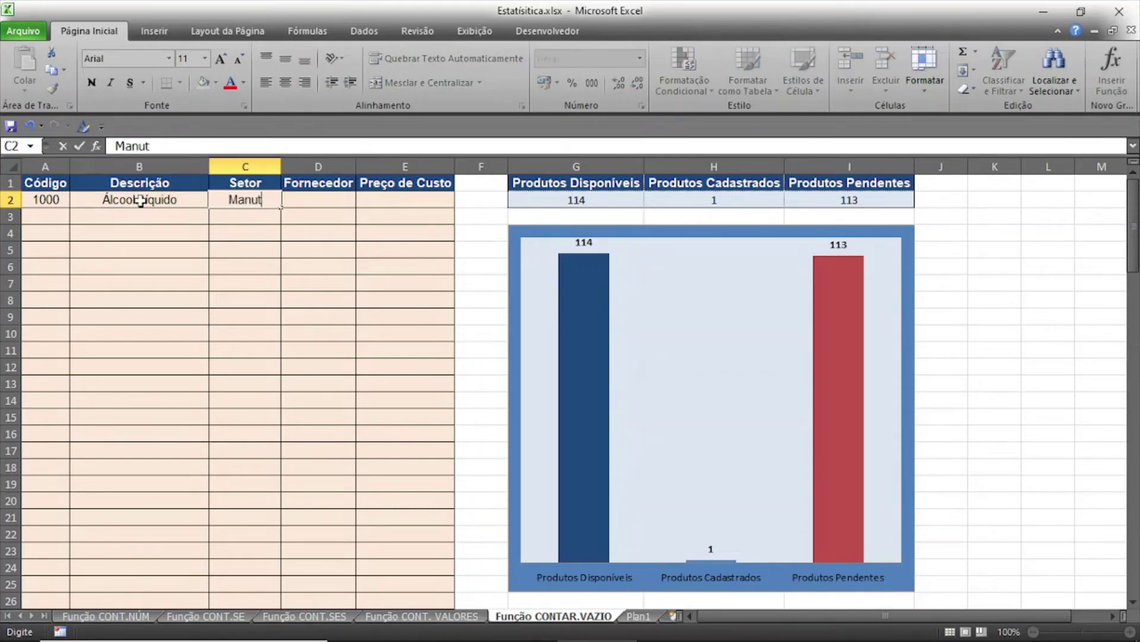
pyautogui.write('enção')
pyautogui.press('Tab')
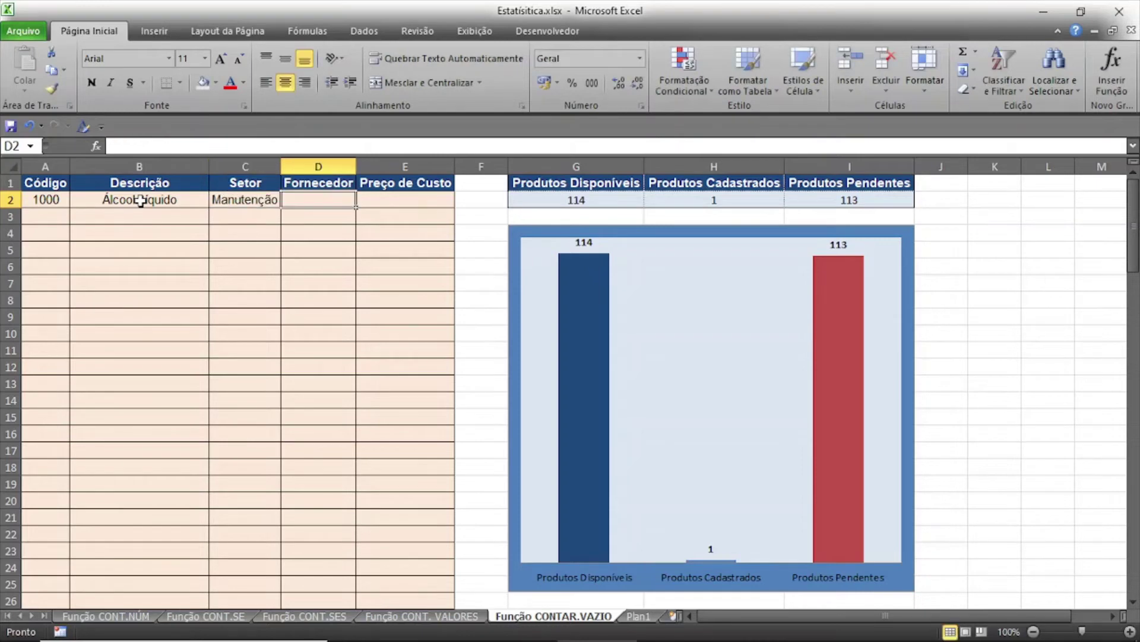
pyautogui.write('Azu')
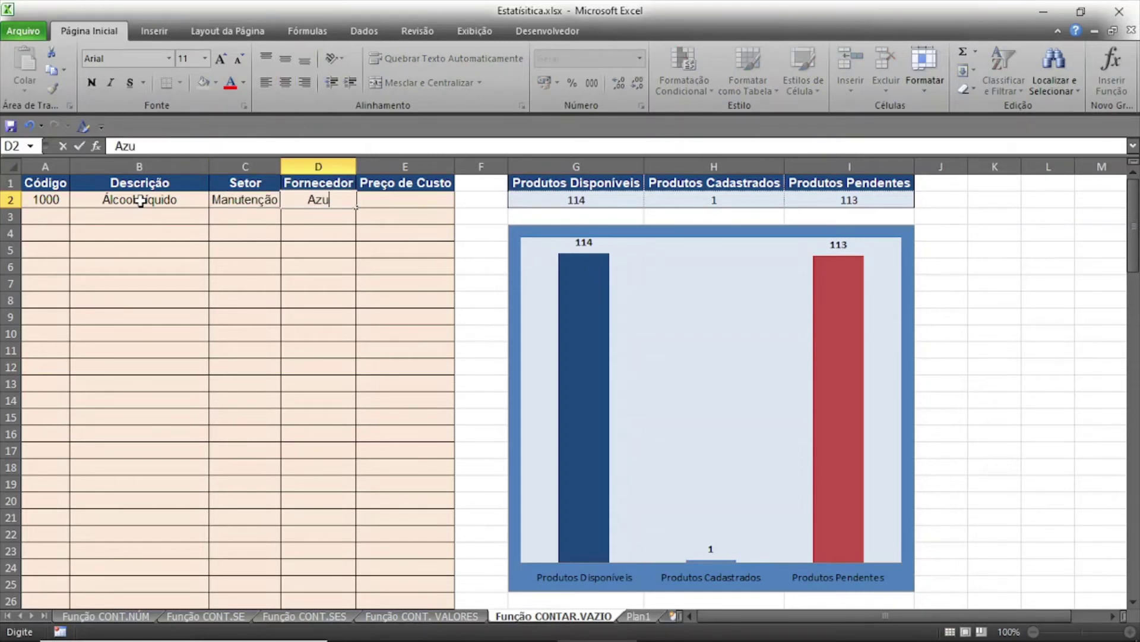
pyautogui.write('l')
pyautogui.press('Tab')
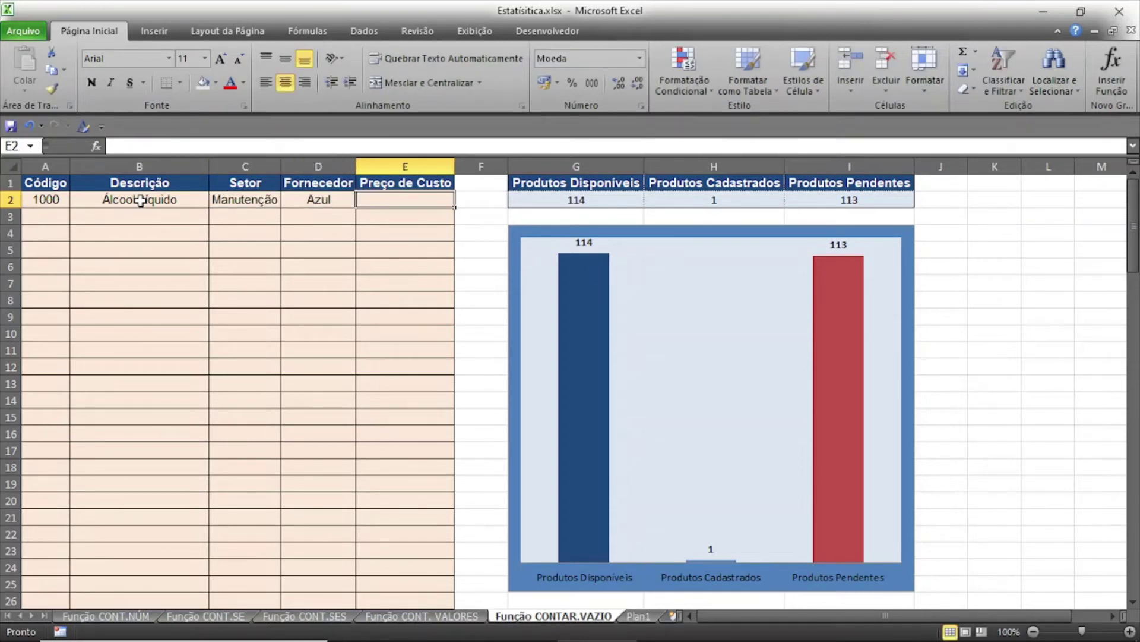
pyautogui.write('R$ 5,')
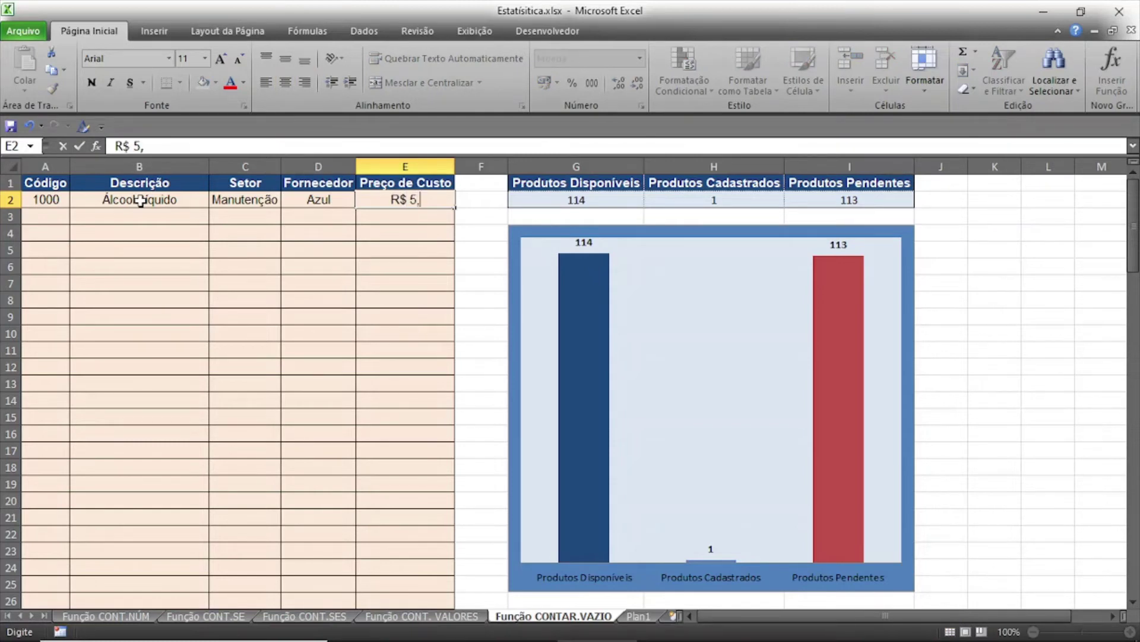
pyautogui.write('48')
pyautogui.press('Return')
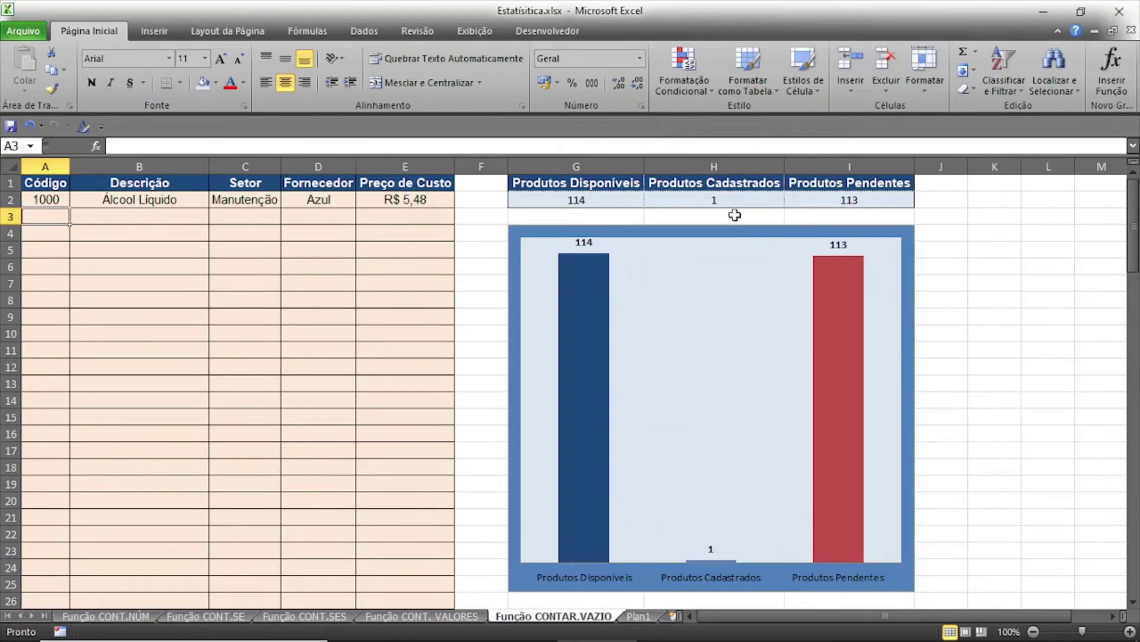
pyautogui.click(669, 197)
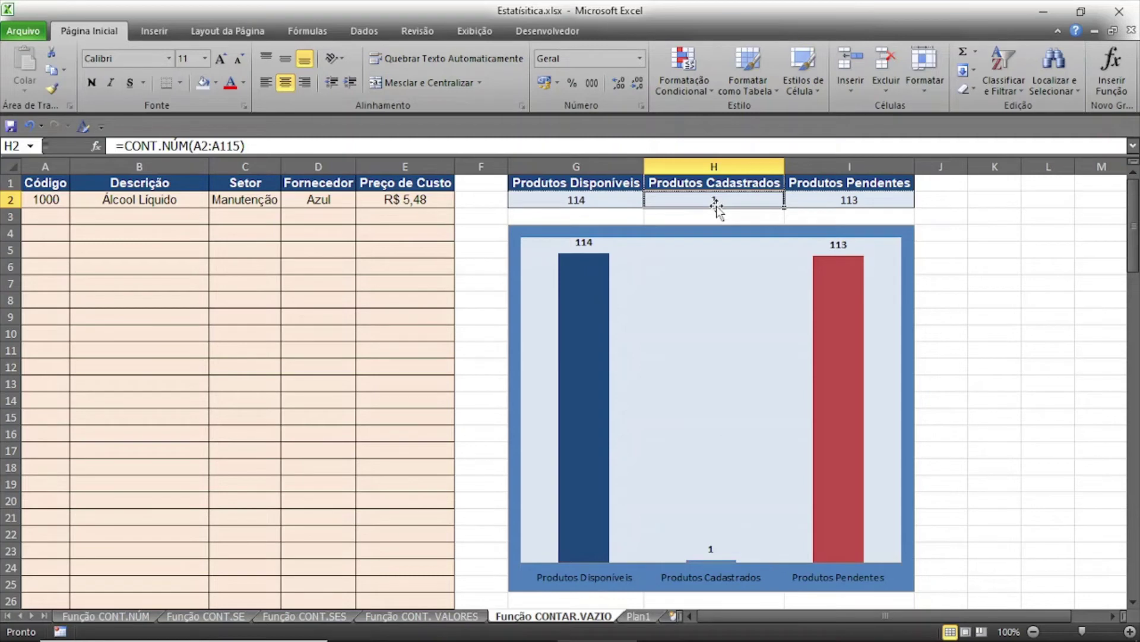
pyautogui.click(49, 215)
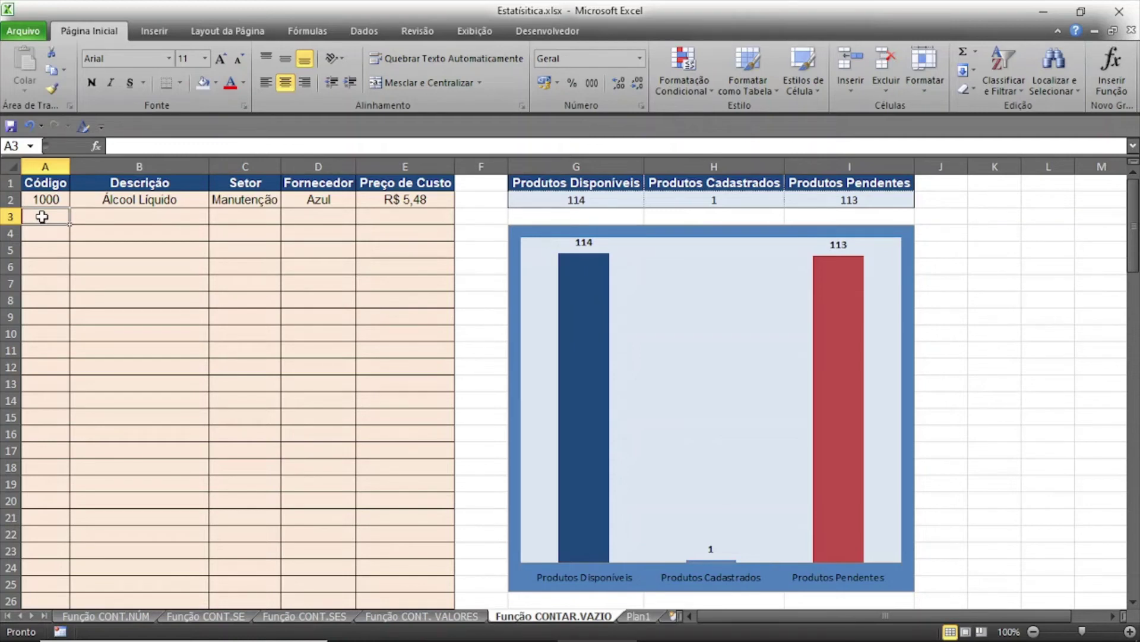
# Step: Enter row 3: 1010, Filtro de papel 102, Manutenção, Dourado, R$ 3,57
pyautogui.write('1010')
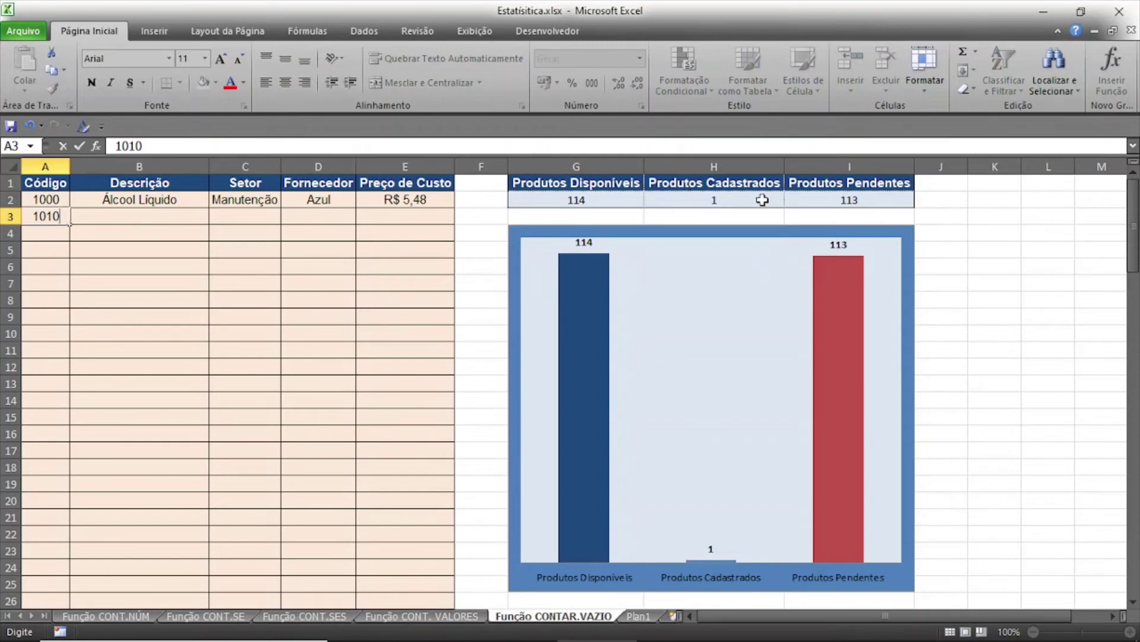
pyautogui.press('Tab')
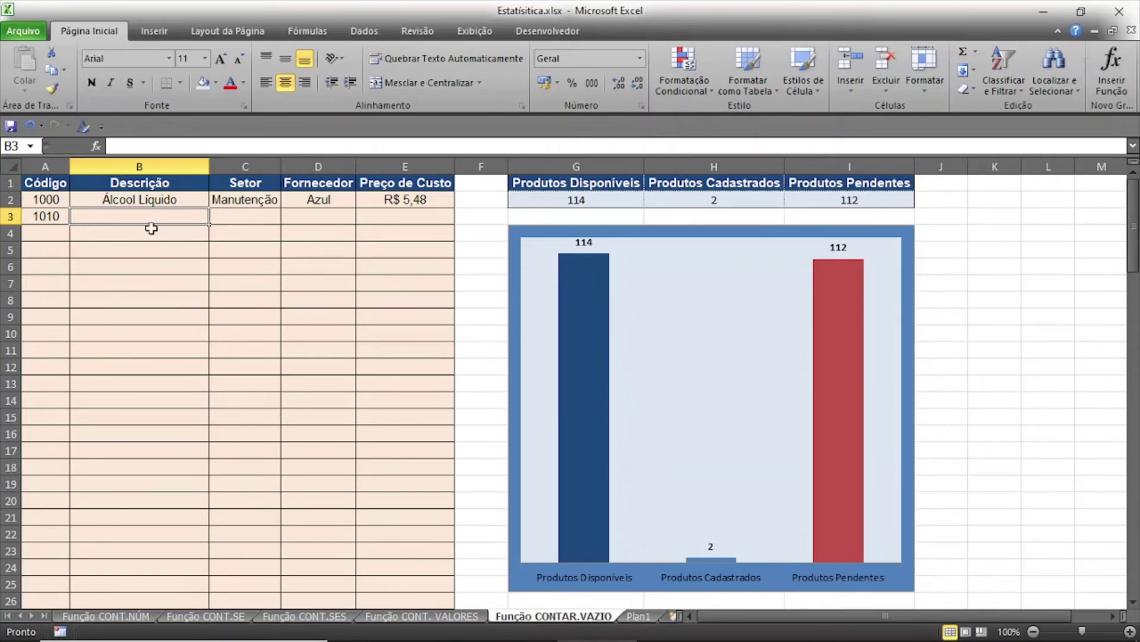
pyautogui.write('Fi')
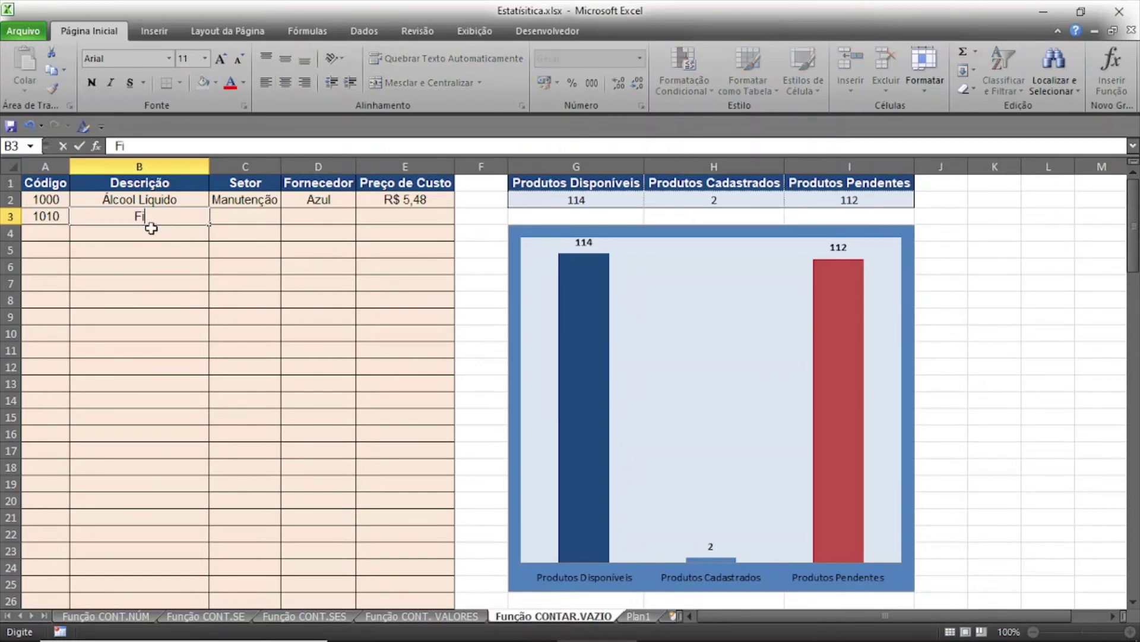
pyautogui.write('ltor')
pyautogui.press('BackSpace')
pyautogui.press('BackSpace')
pyautogui.write('ro d')
pyautogui.write('e papel')
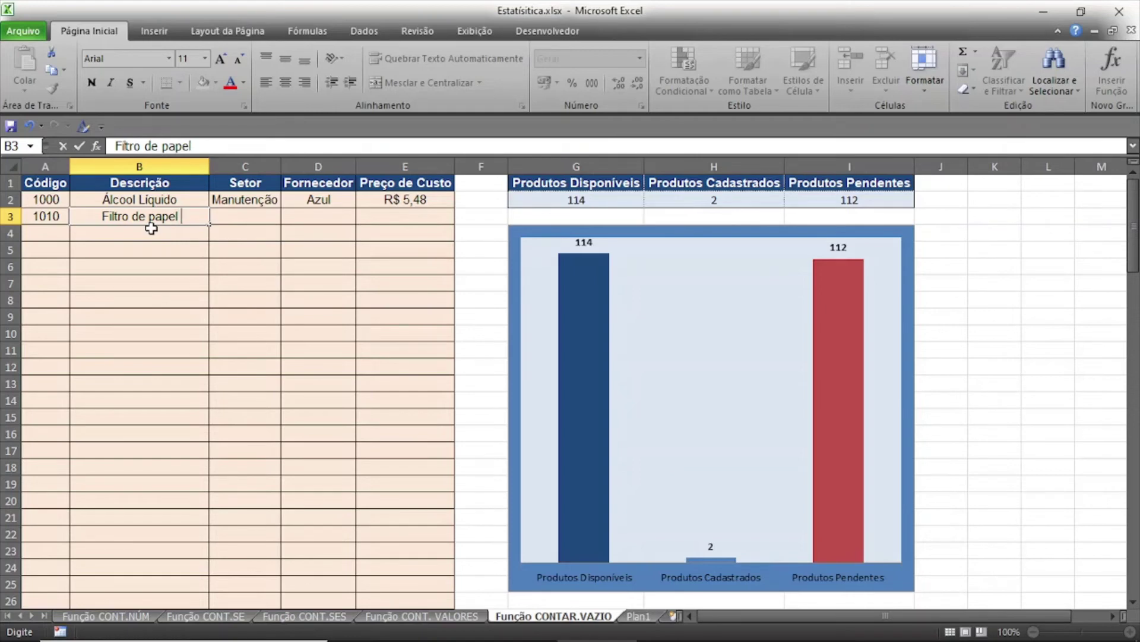
pyautogui.write(' 102')
pyautogui.press('Tab')
pyautogui.write('Manu')
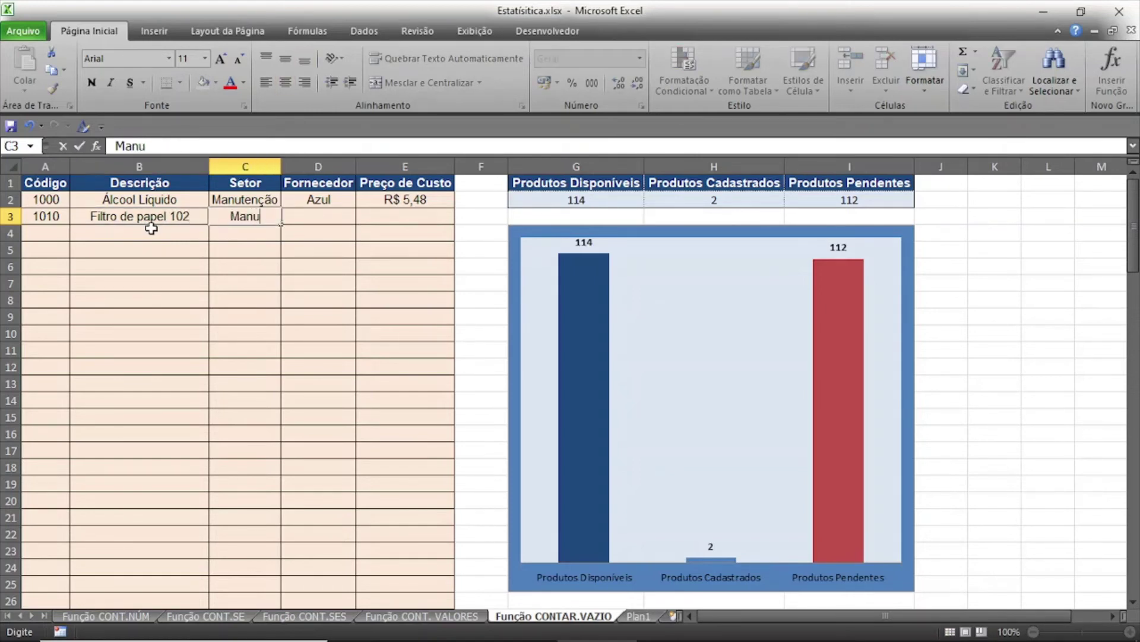
pyautogui.write('tenção')
pyautogui.press('Tab')
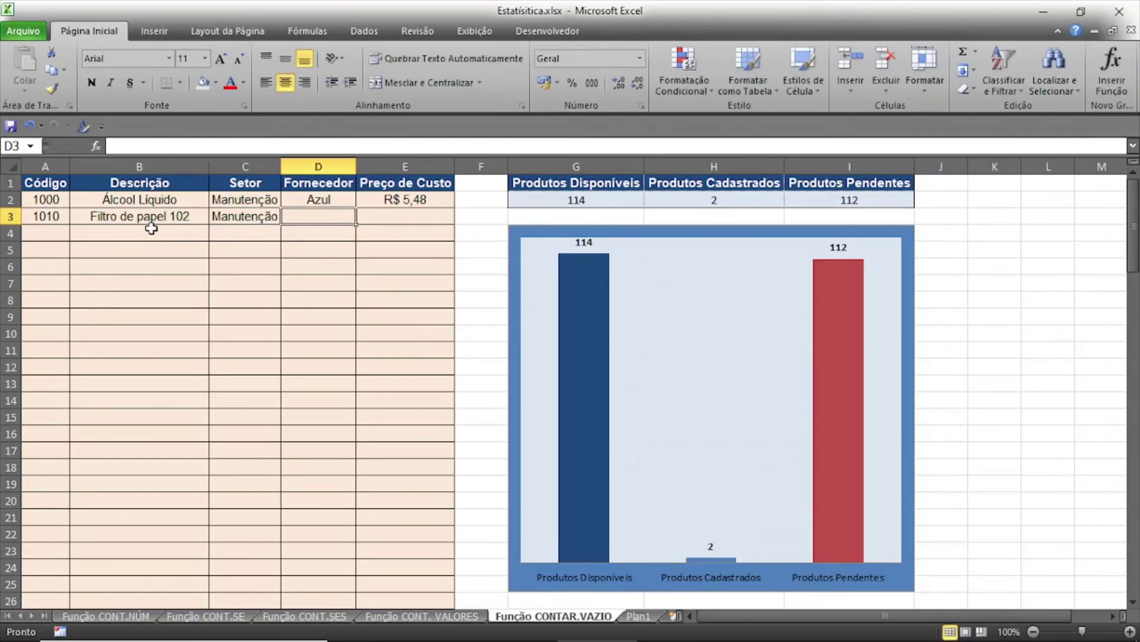
pyautogui.write('Dourado')
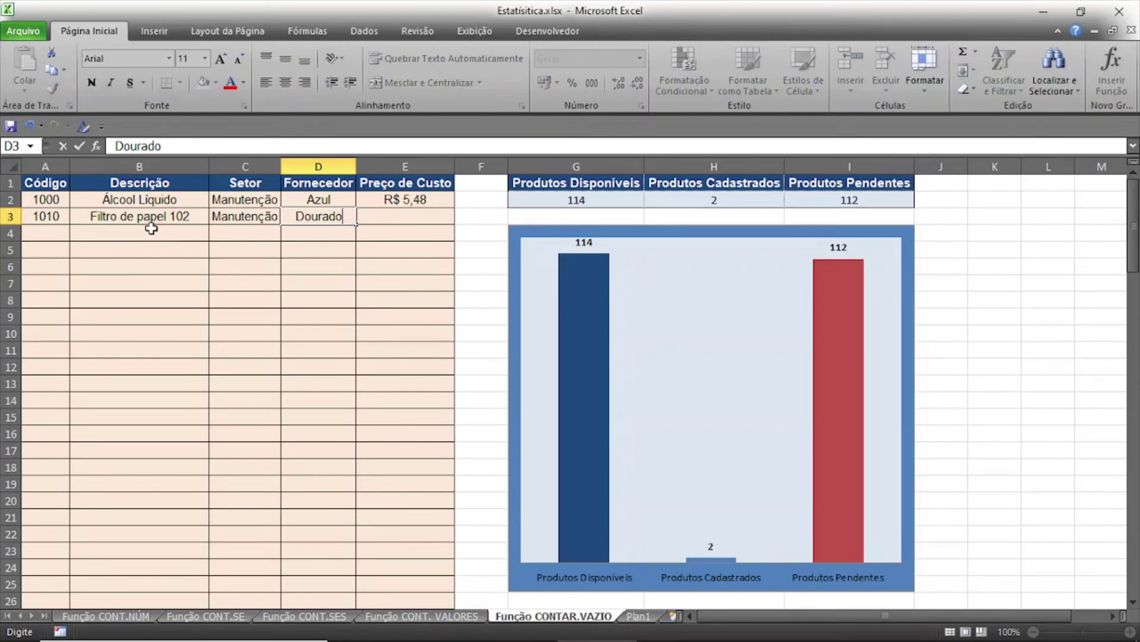
pyautogui.press('Tab')
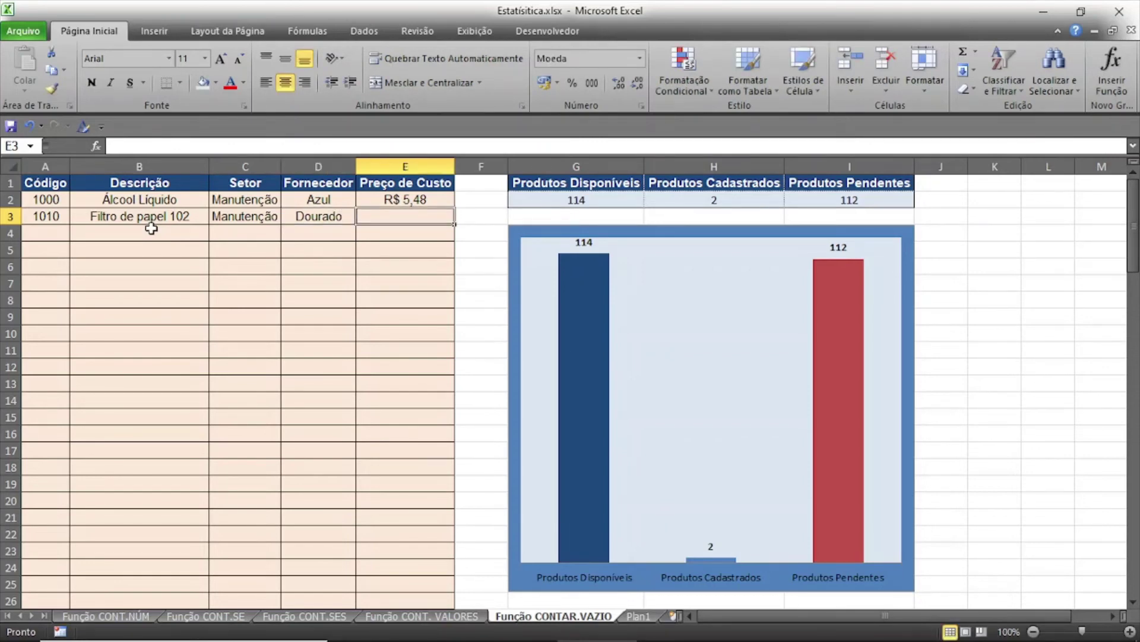
pyautogui.write('R$')
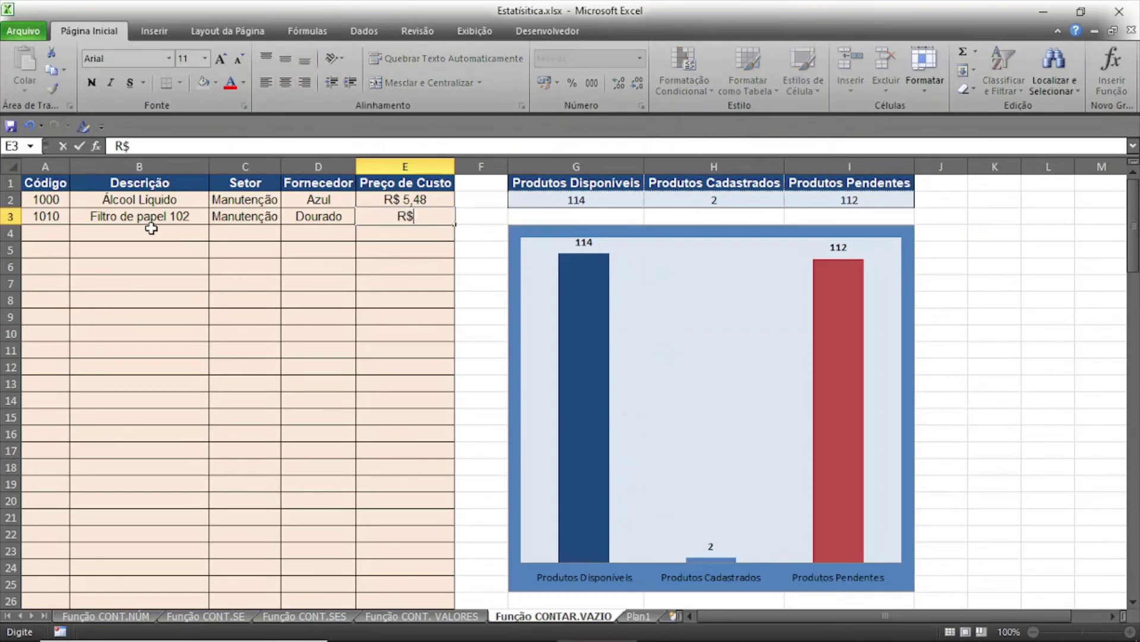
pyautogui.write(' 3')
pyautogui.write(',57')
pyautogui.press('Return')
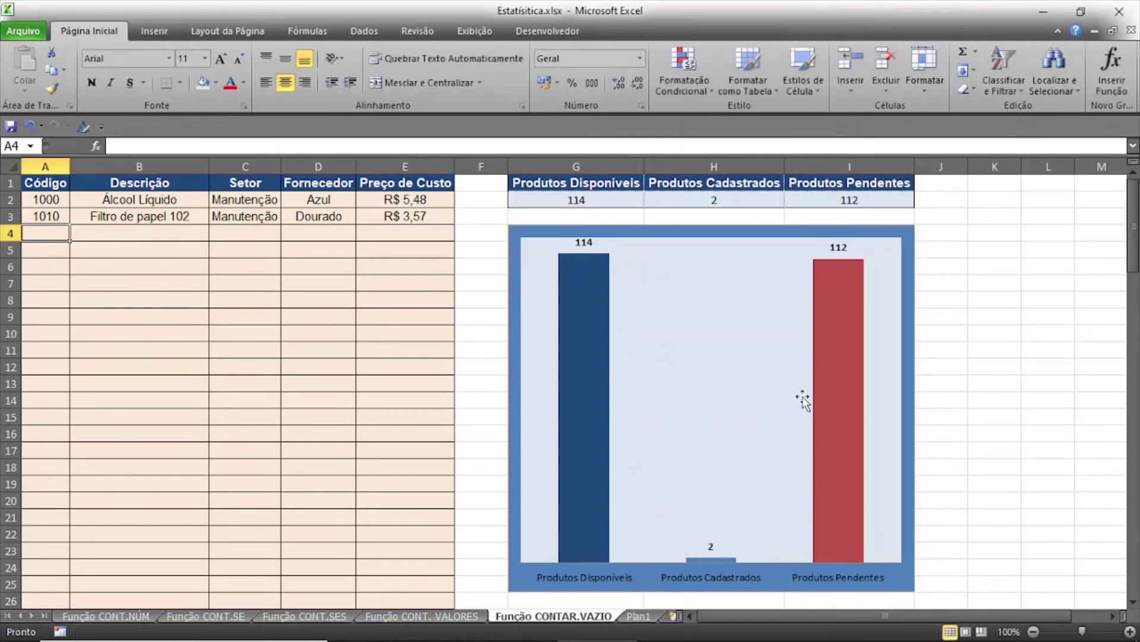
# Step: Fill A3:E3 down to row 25, continuing codes 1010–1032 and prices R$ 3,57–25,57
pyautogui.click(1133, 601)
pyautogui.scroll(3, 570, 386)
pyautogui.moveTo(39, 217); pyautogui.dragTo(392, 217)
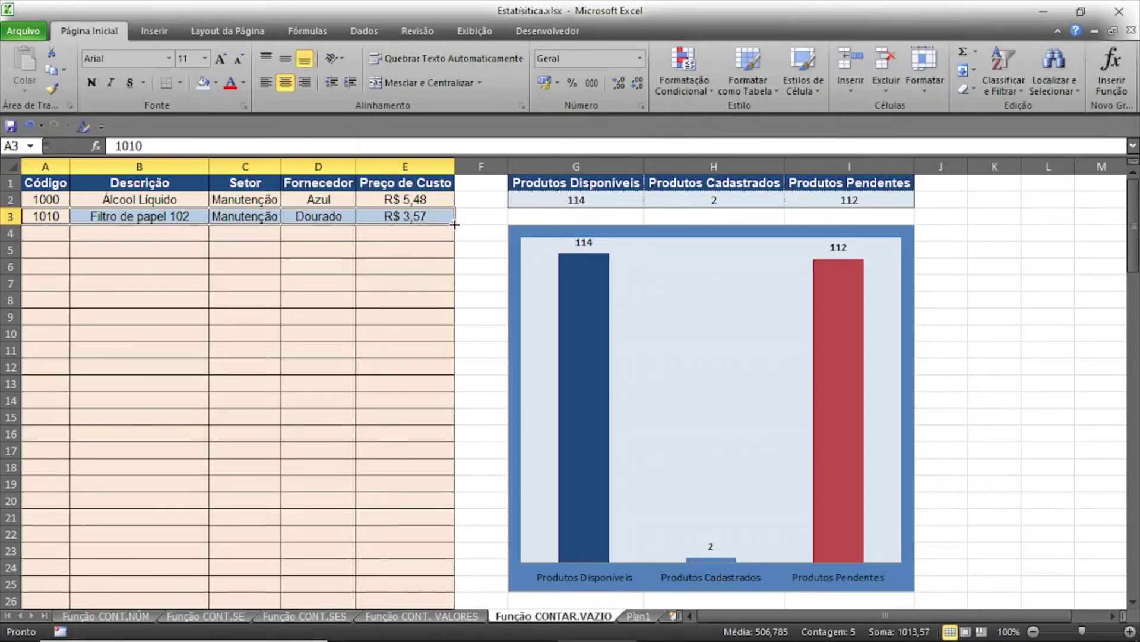
pyautogui.moveTo(455, 224); pyautogui.dragTo(501, 522)
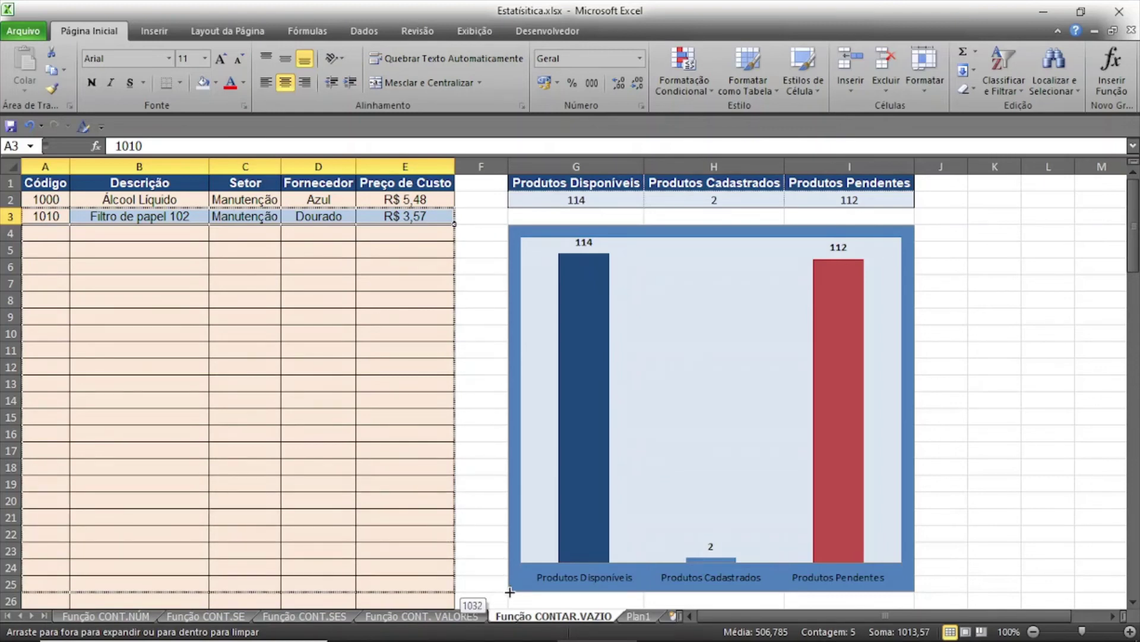
pyautogui.moveTo(501, 522); pyautogui.dragTo(509, 590)
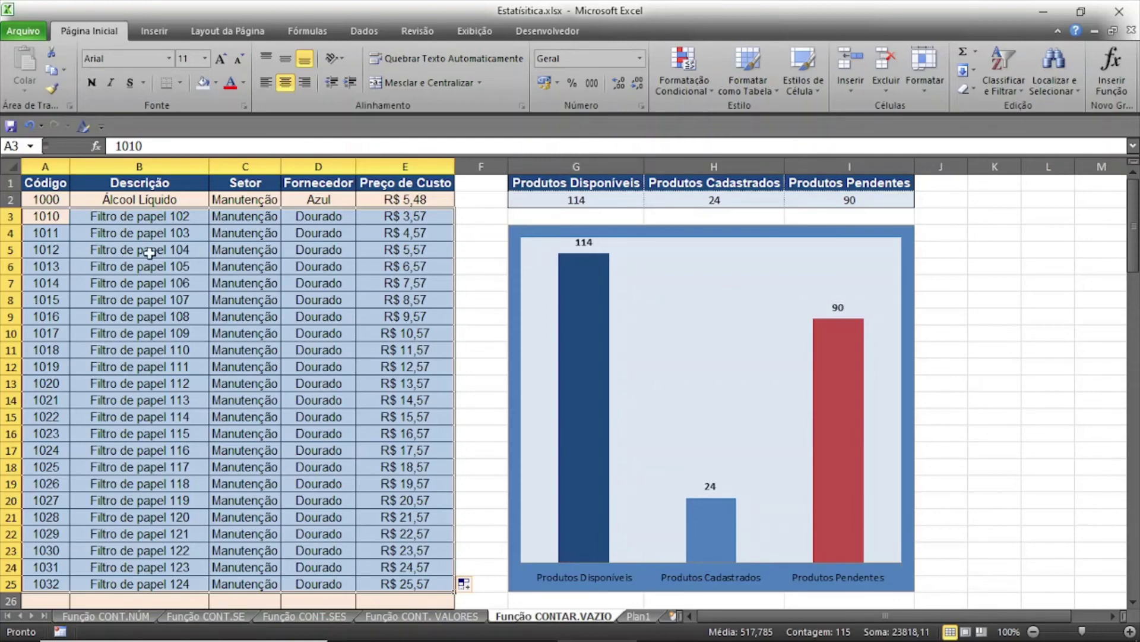
# Step: Check the CONTAR.VAZIO formula behind Produtos Pendentes in I2, then switch to Plan1
pyautogui.click(34, 182)
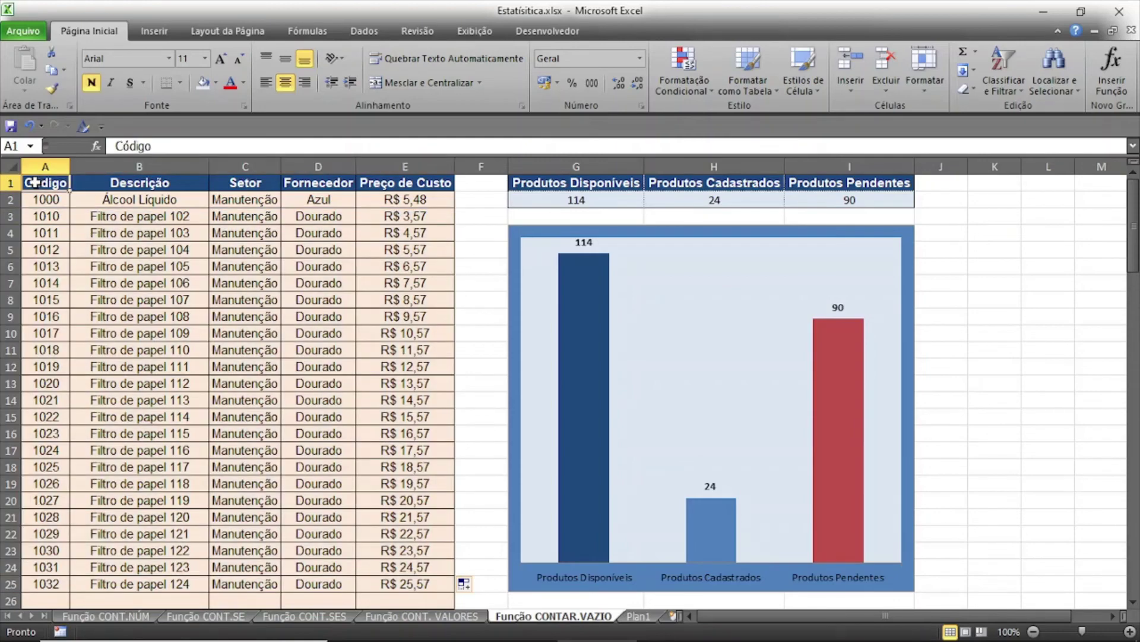
pyautogui.click(860, 202)
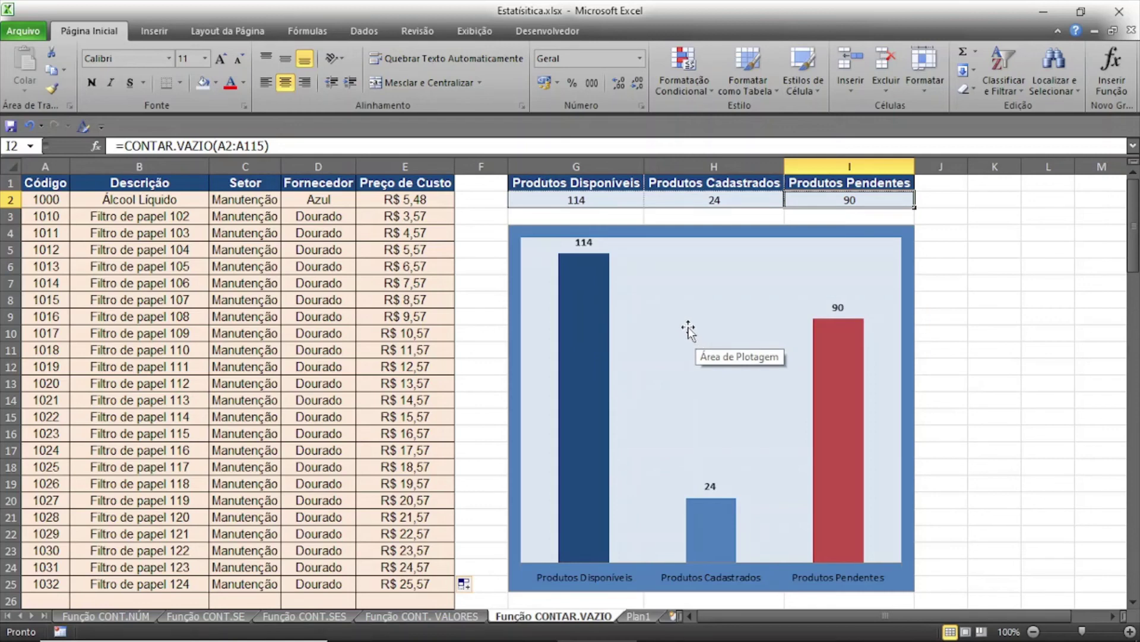
pyautogui.click(639, 616)
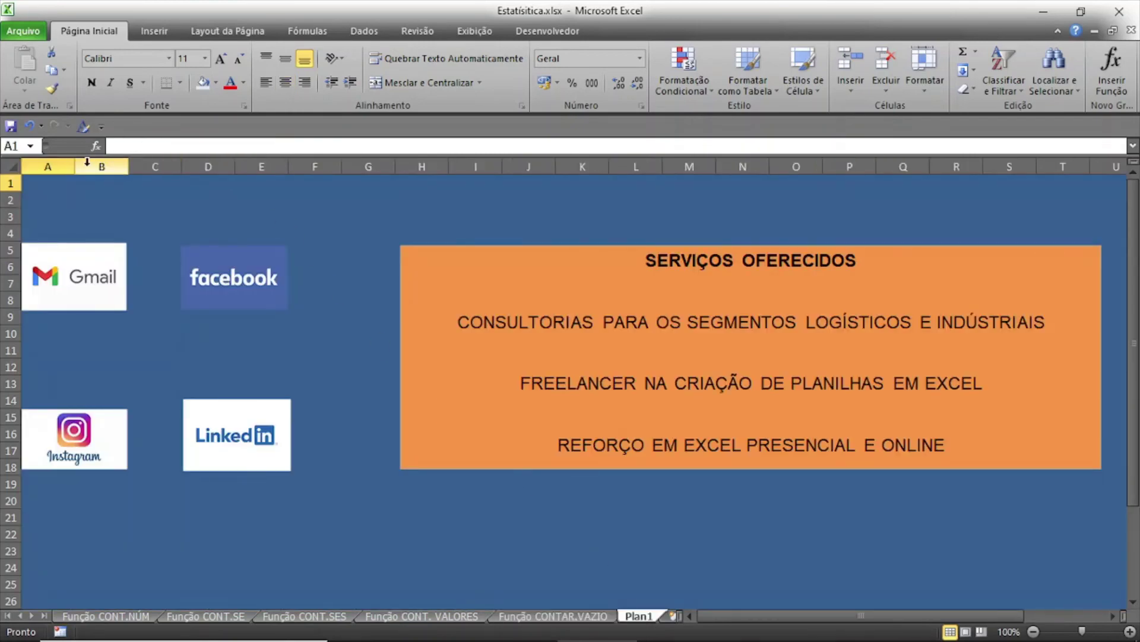